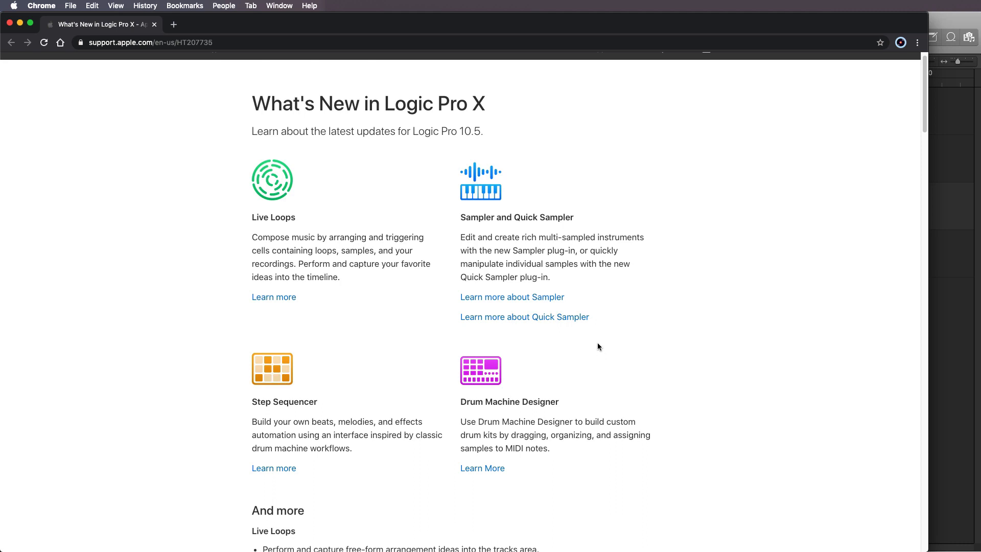
Look over the Live Loops article linked from the What's New in Logic Pro X page and return to the overview
{"action": "left_click", "coordinate": [286, 300]}
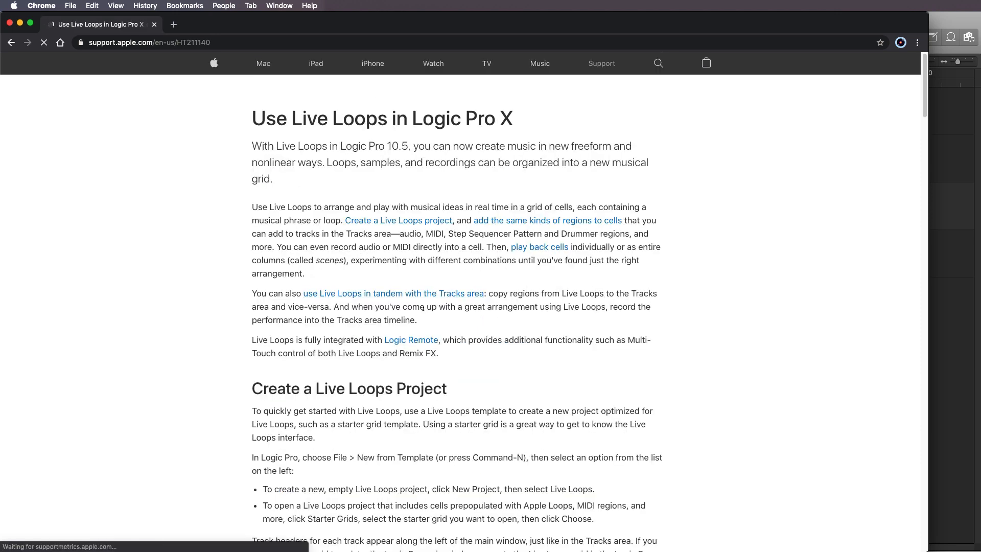
{"action": "scroll", "coordinate": [436, 334], "scroll_direction": "down", "scroll_amount": 15}
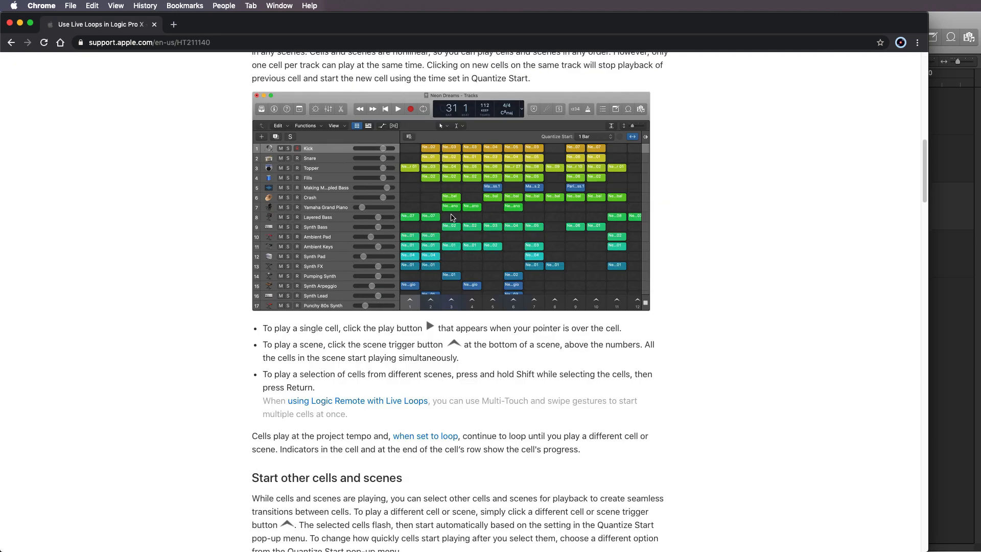
{"action": "key", "text": "super+bracketleft"}
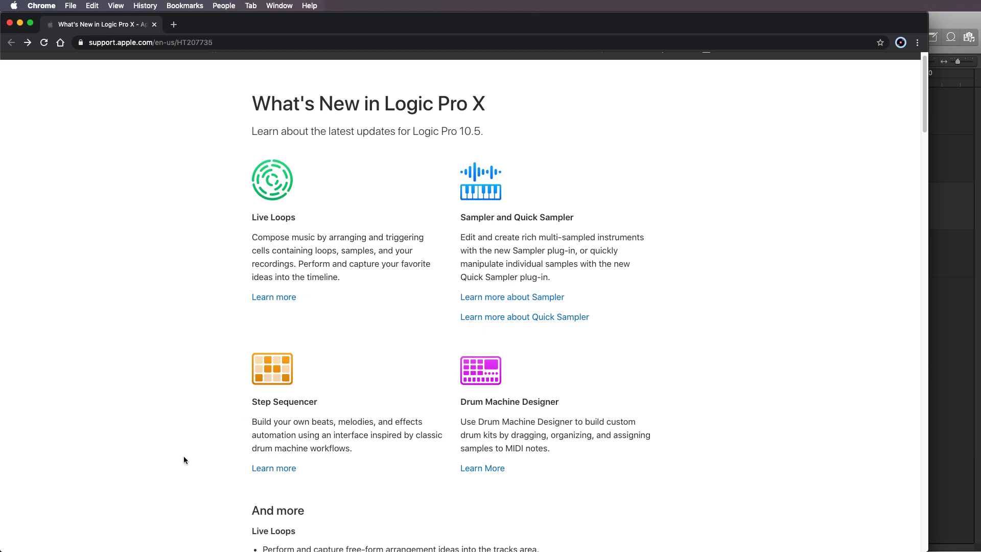
{"action": "scroll", "coordinate": [324, 362], "scroll_direction": "down", "scroll_amount": 5}
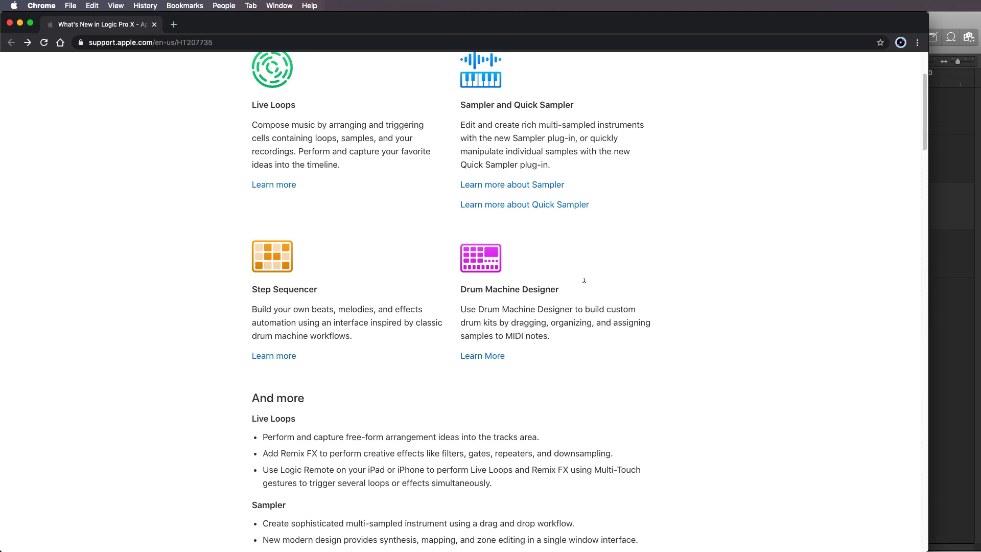
Switch to Logic Pro X and look at the Live Loops grid beside the Tracks area, ending with only the tracks displayed
{"action": "left_click", "coordinate": [971, 252]}
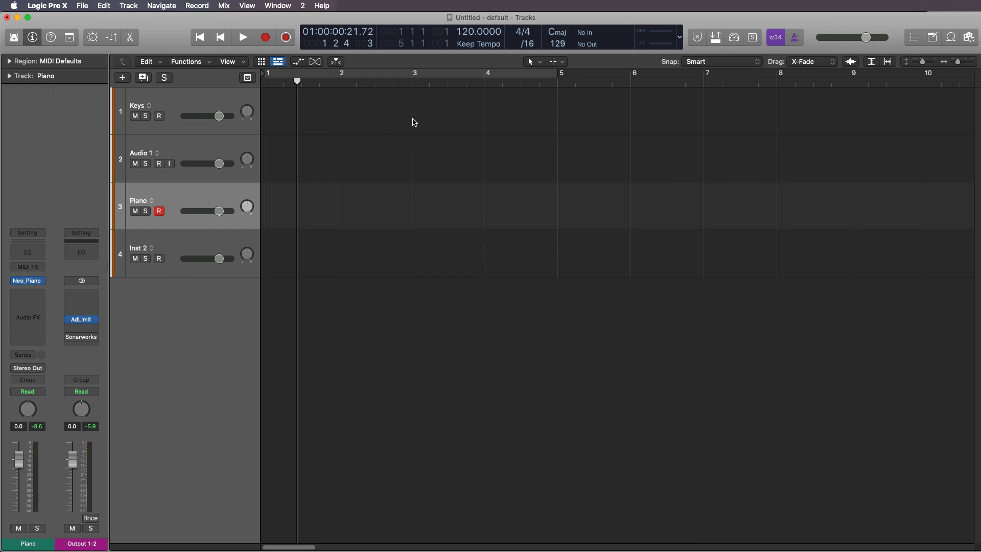
{"action": "left_click", "coordinate": [262, 62]}
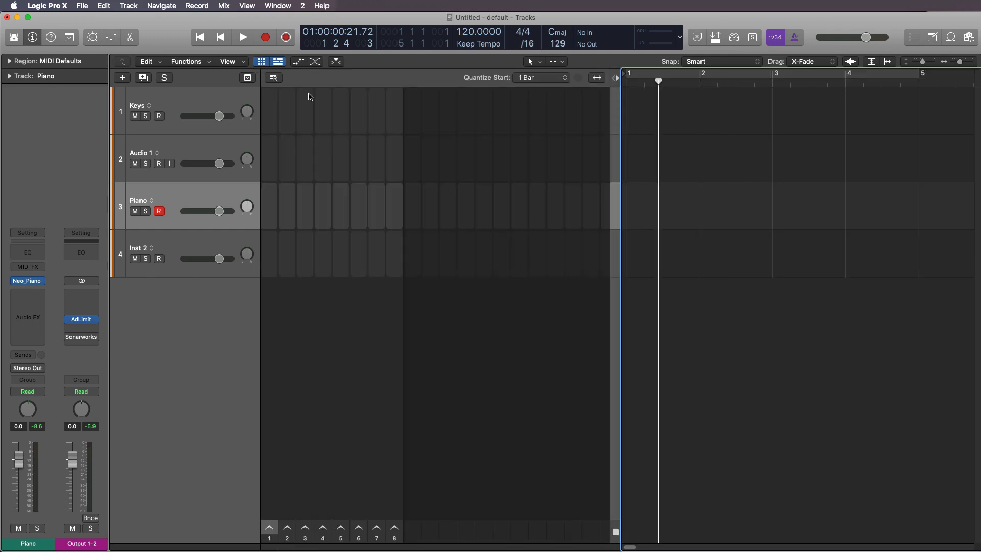
{"action": "left_click", "coordinate": [270, 115]}
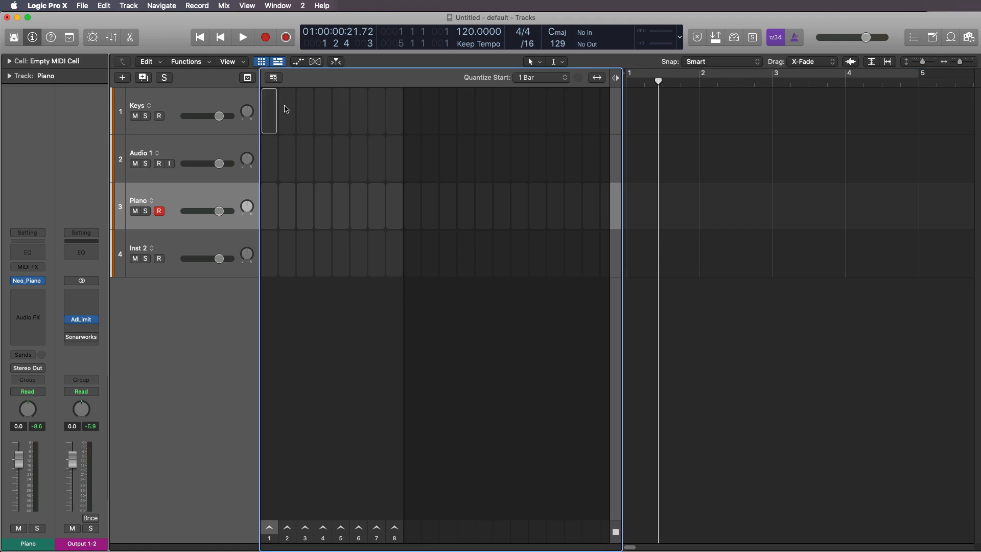
{"action": "left_click", "coordinate": [287, 108]}
{"action": "left_click", "coordinate": [278, 62]}
{"action": "left_click", "coordinate": [278, 62]}
{"action": "left_click", "coordinate": [261, 62]}
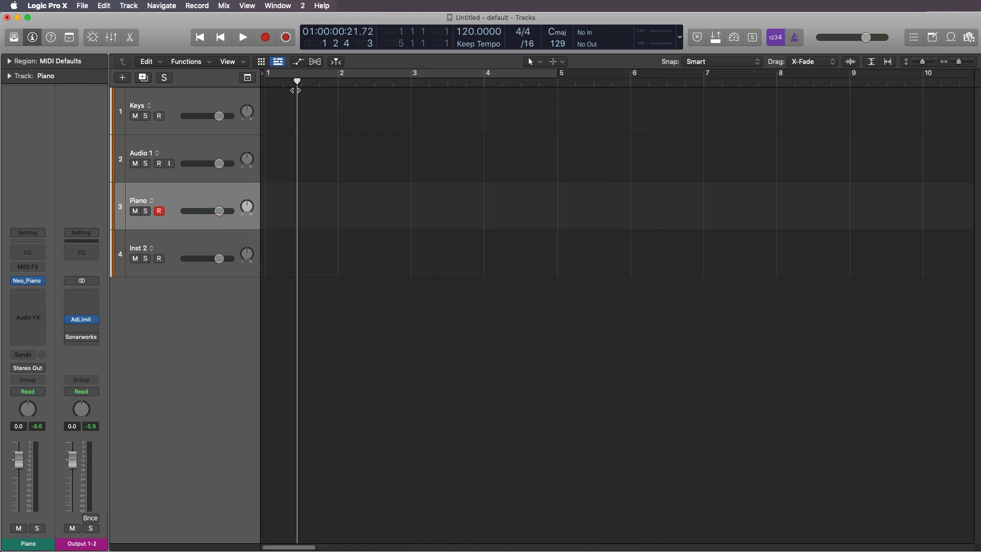
Return the playhead to bar 1 and add a software instrument track with the Sampler (Multi-Sample) instrument
{"action": "left_click_drag", "start_coordinate": [296, 90], "coordinate": [185, 87]}
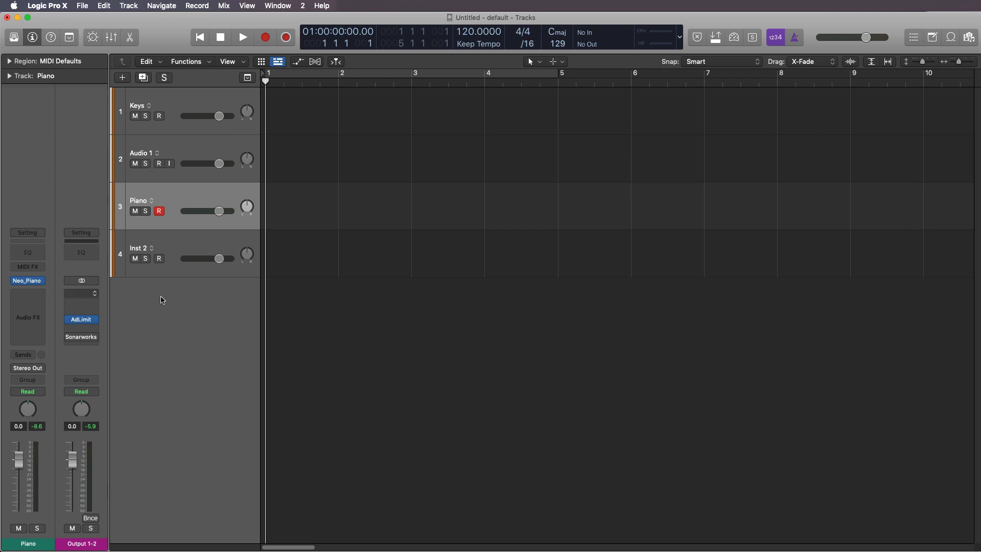
{"action": "double_click", "coordinate": [219, 304]}
{"action": "left_click", "coordinate": [42, 282]}
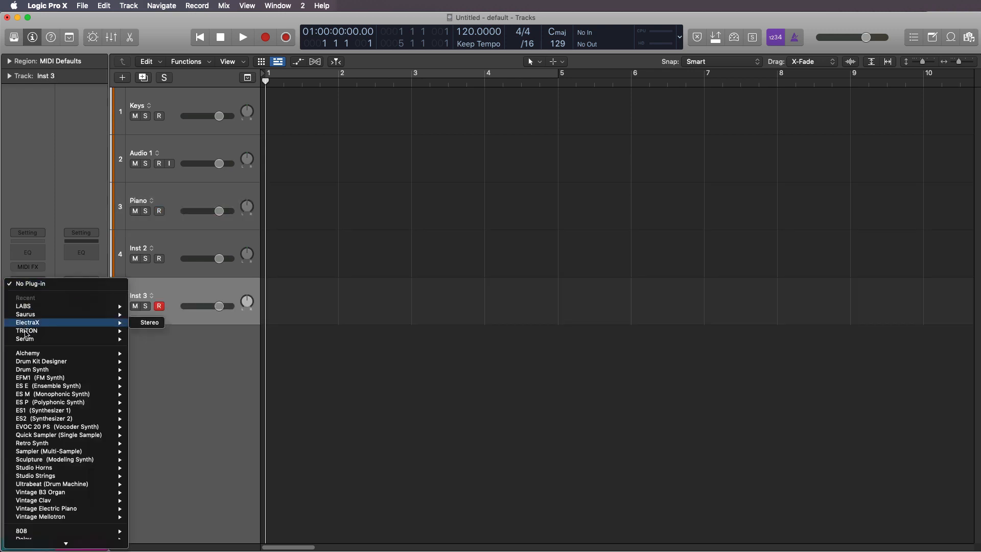
{"action": "scroll", "coordinate": [35, 383], "scroll_direction": "down", "scroll_amount": 2}
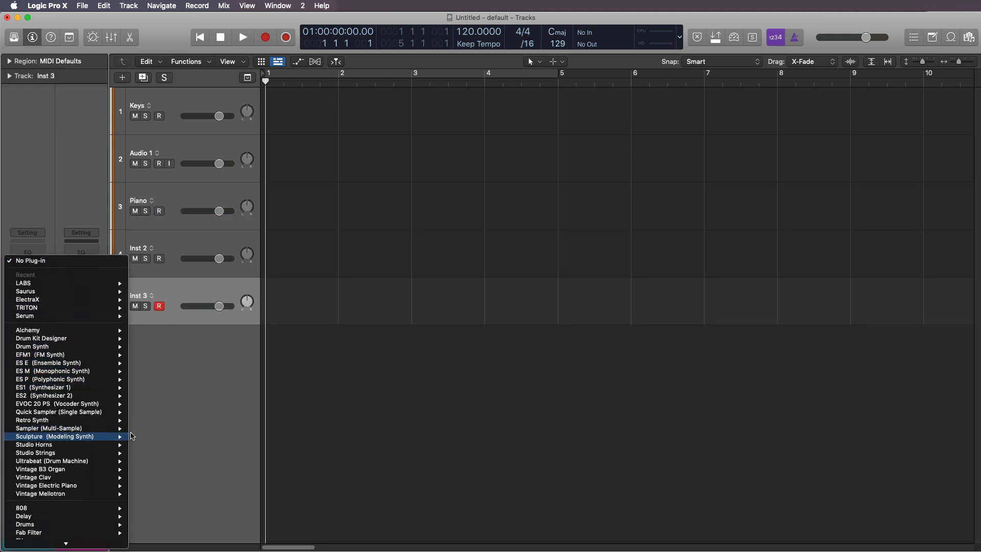
{"action": "mouse_move", "coordinate": [107, 430]}
{"action": "left_click", "coordinate": [167, 438]}
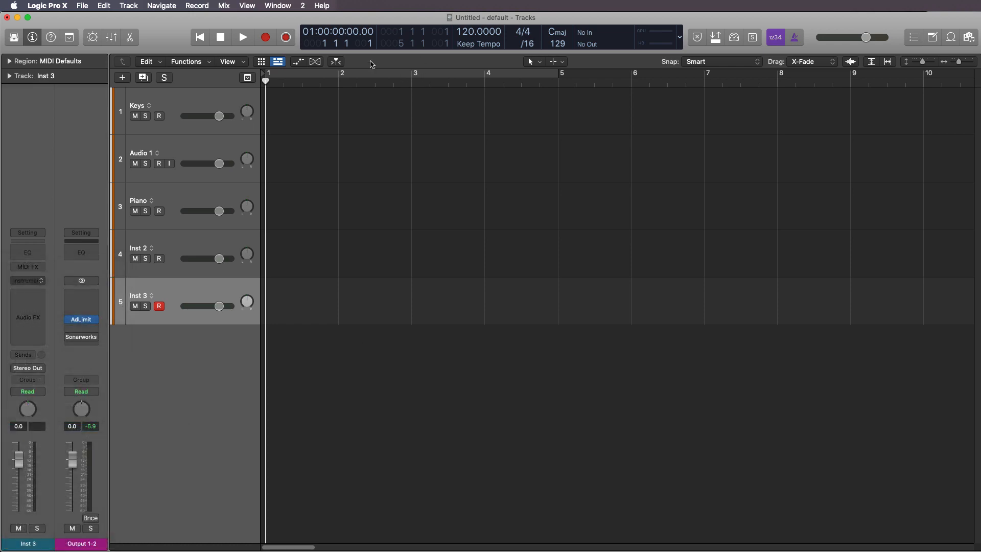
Hide Sampler's Modulators and Synth sections to view the Mod Matrix on its own
{"action": "left_click_drag", "start_coordinate": [665, 145], "coordinate": [368, 31]}
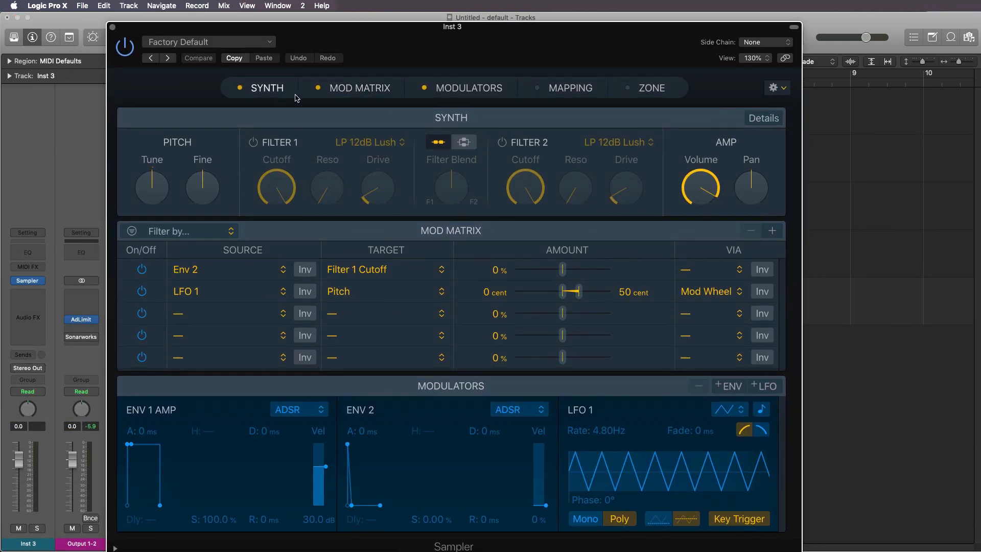
{"action": "left_click", "coordinate": [438, 90]}
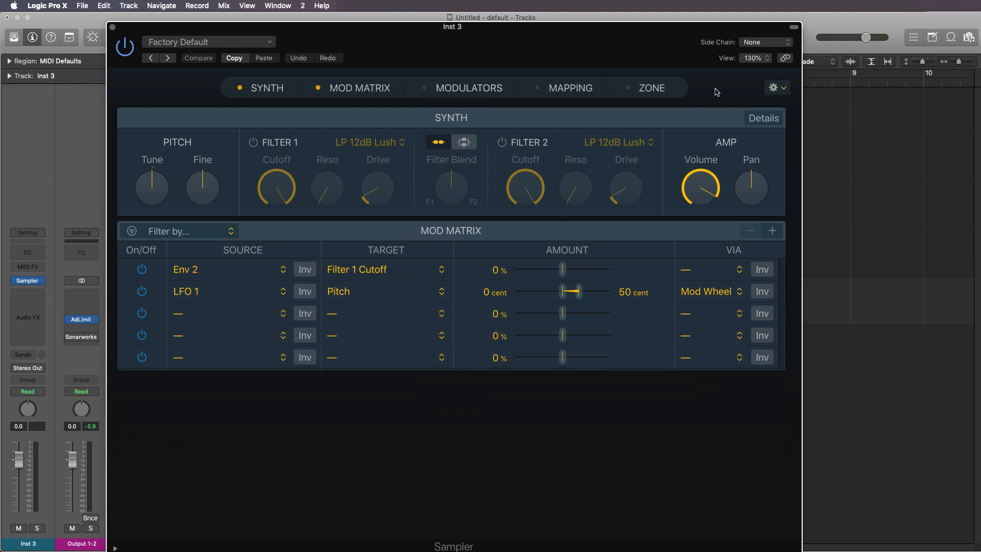
{"action": "left_click", "coordinate": [246, 89]}
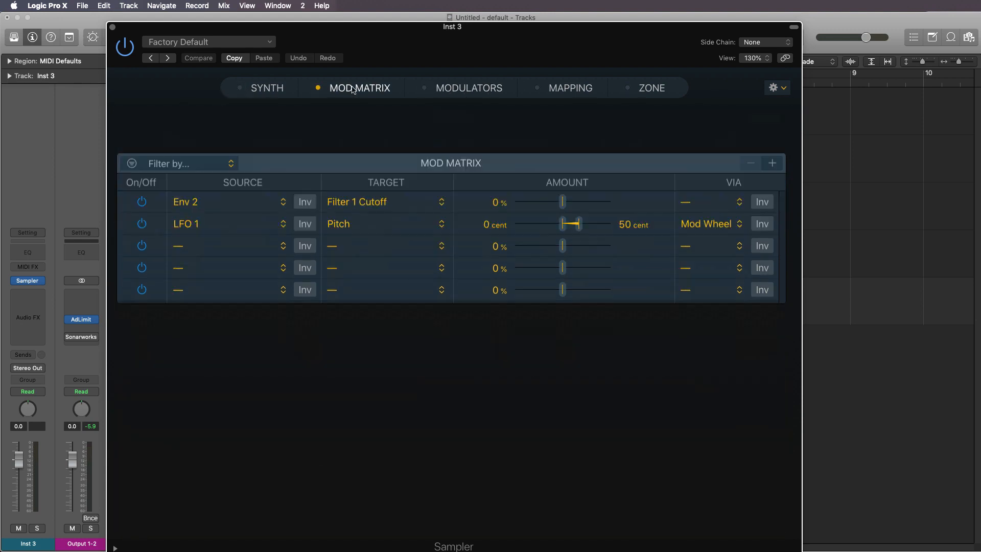
{"action": "left_click_drag", "start_coordinate": [409, 26], "coordinate": [413, 4]}
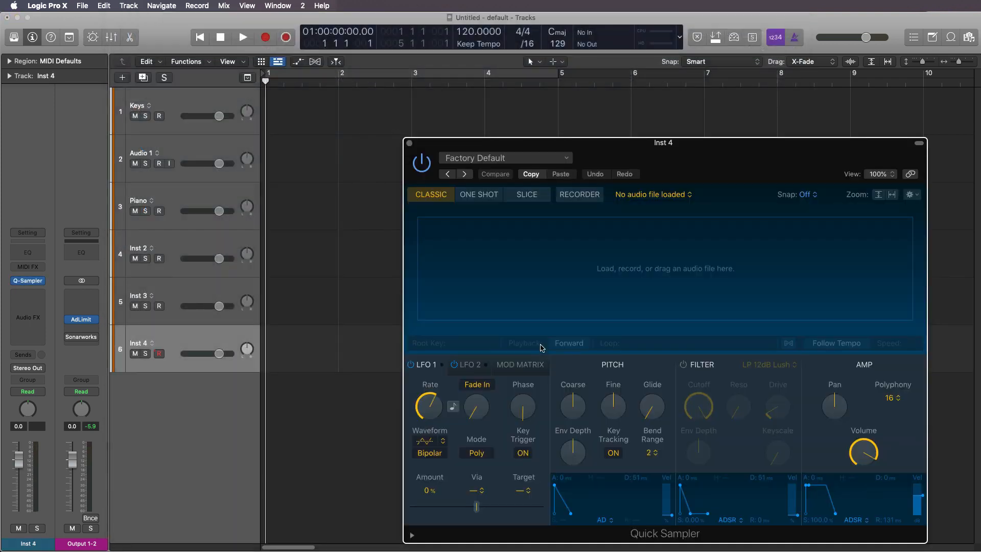
Set Quick Sampler to Recorder mode with Input 2 (Stellar X2) as the source and record a short sample
{"action": "left_click_drag", "start_coordinate": [707, 146], "coordinate": [550, 123]}
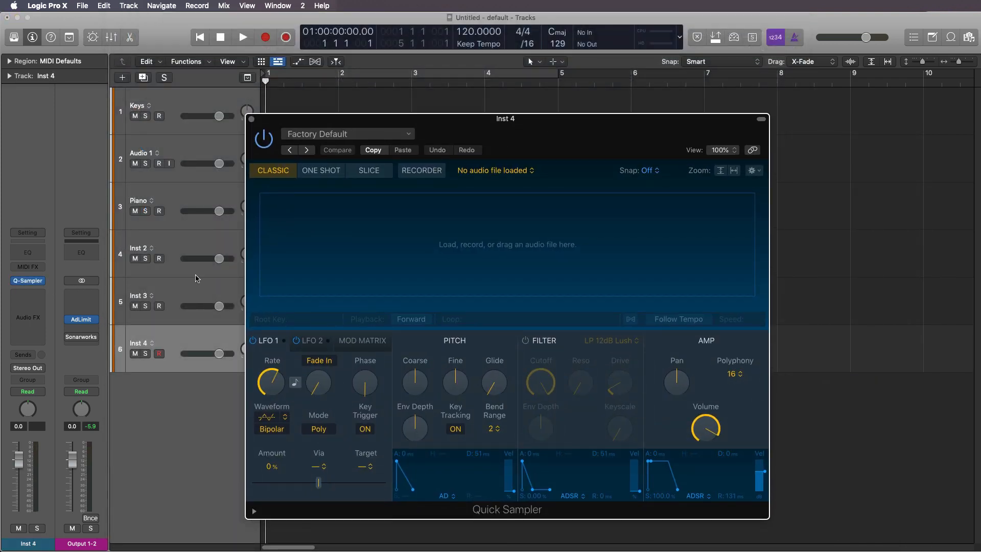
{"action": "left_click", "coordinate": [432, 171]}
{"action": "left_click", "coordinate": [289, 319]}
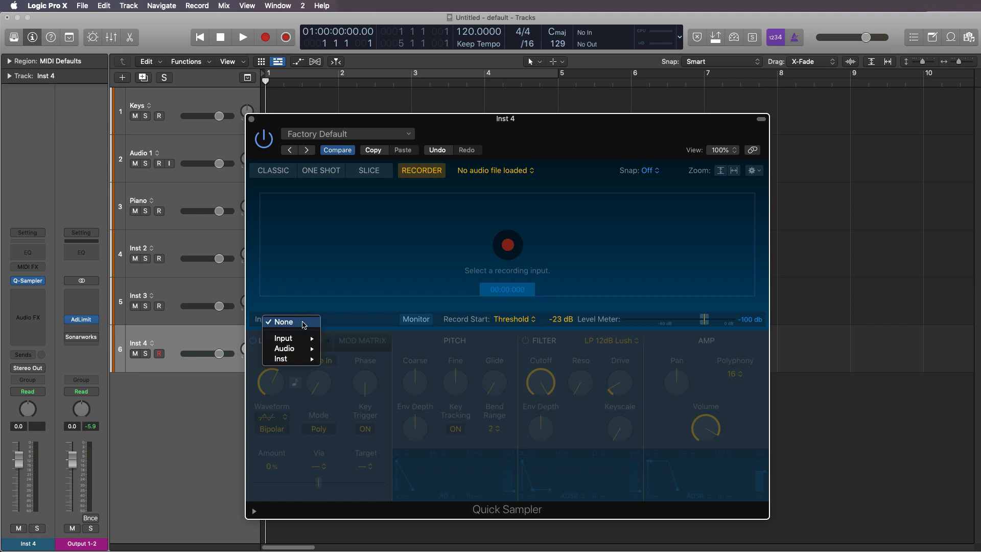
{"action": "mouse_move", "coordinate": [303, 339]}
{"action": "left_click", "coordinate": [368, 311]}
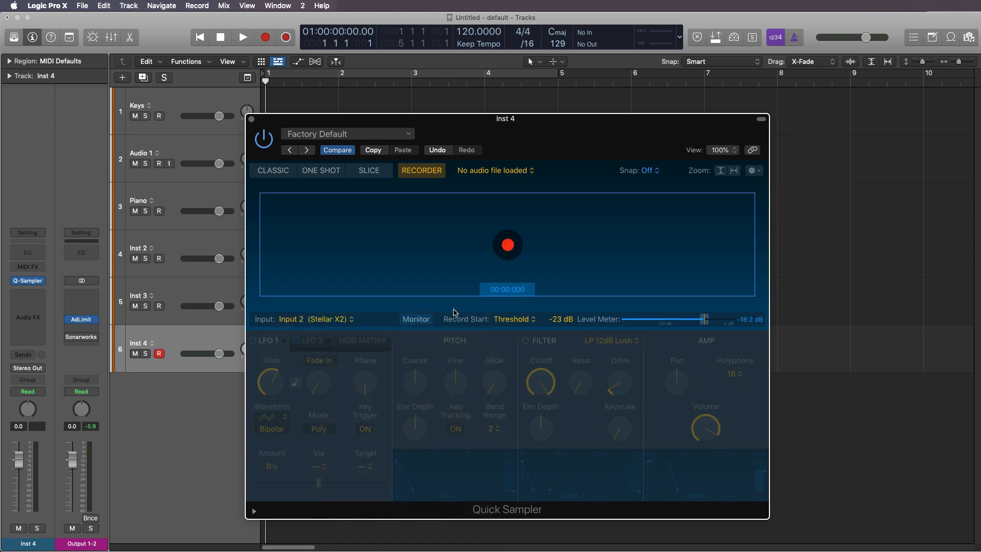
{"action": "left_click", "coordinate": [507, 245]}
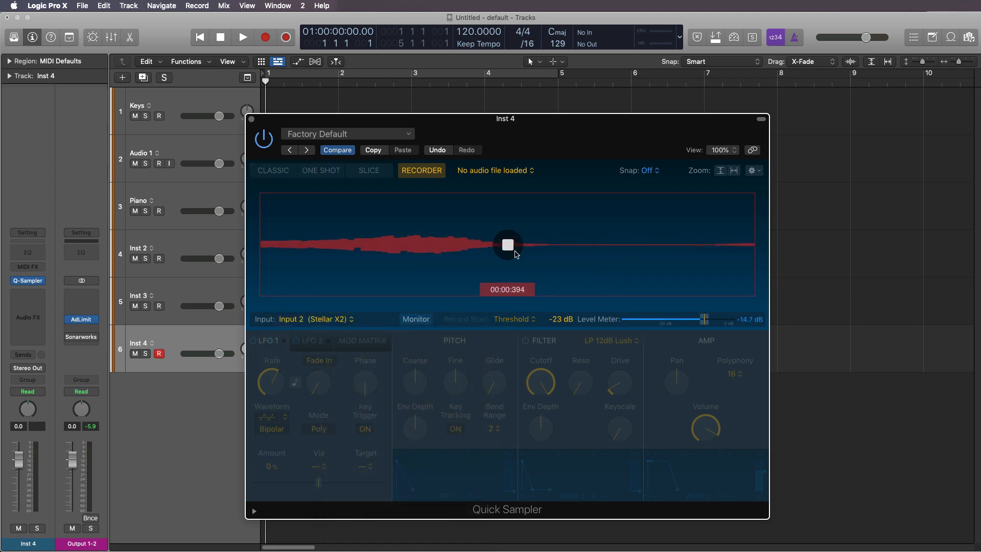
{"action": "left_click", "coordinate": [507, 245]}
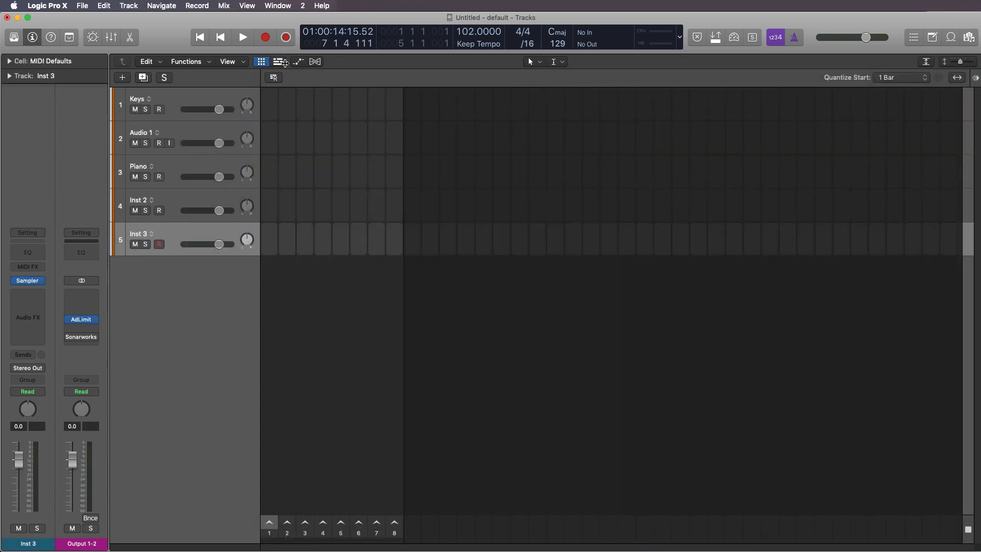
Add a software instrument track below Inst 3 and load Ultrabeat (Drum Machine) on it in stereo
{"action": "right_click", "coordinate": [197, 286]}
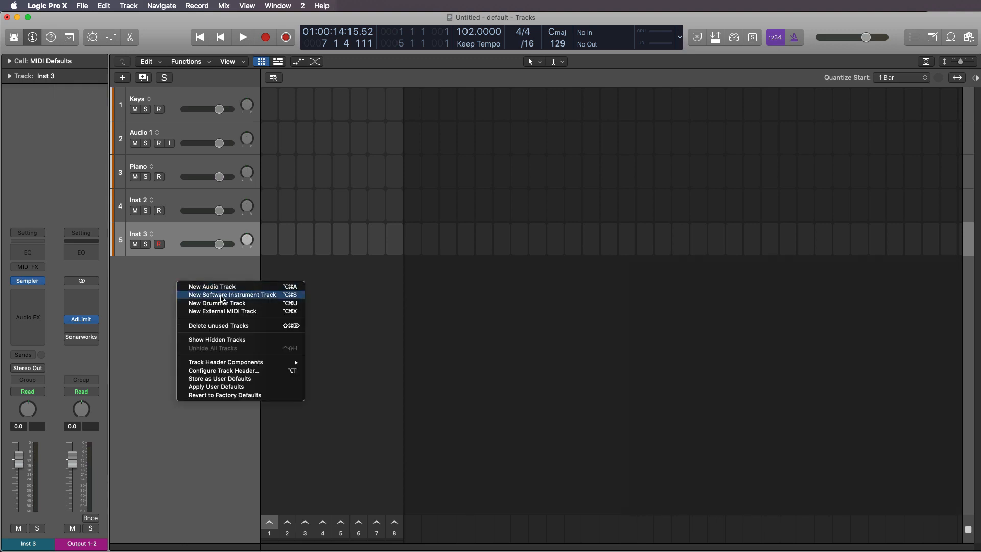
{"action": "left_click", "coordinate": [210, 295]}
{"action": "left_click", "coordinate": [28, 280]}
{"action": "mouse_move", "coordinate": [82, 307]}
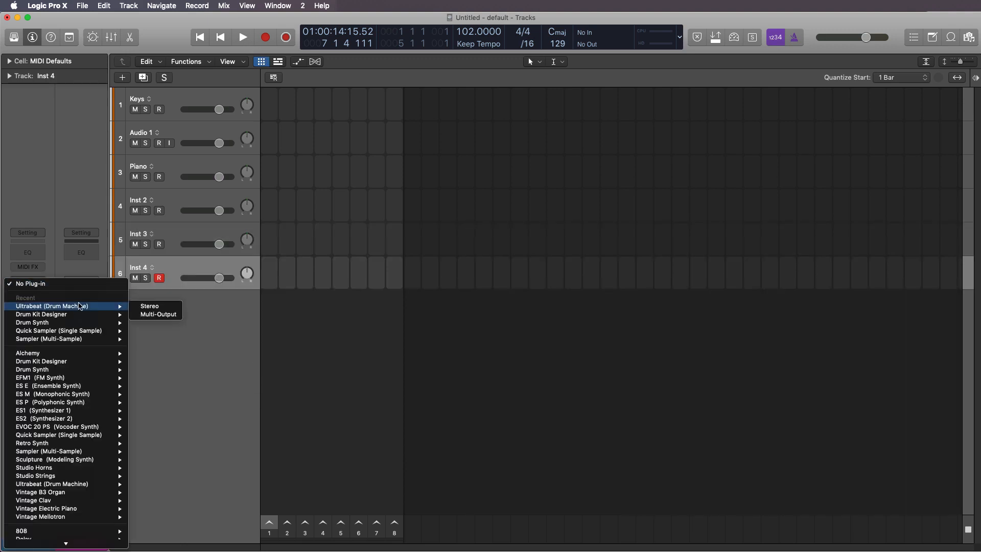
{"action": "left_click", "coordinate": [169, 307]}
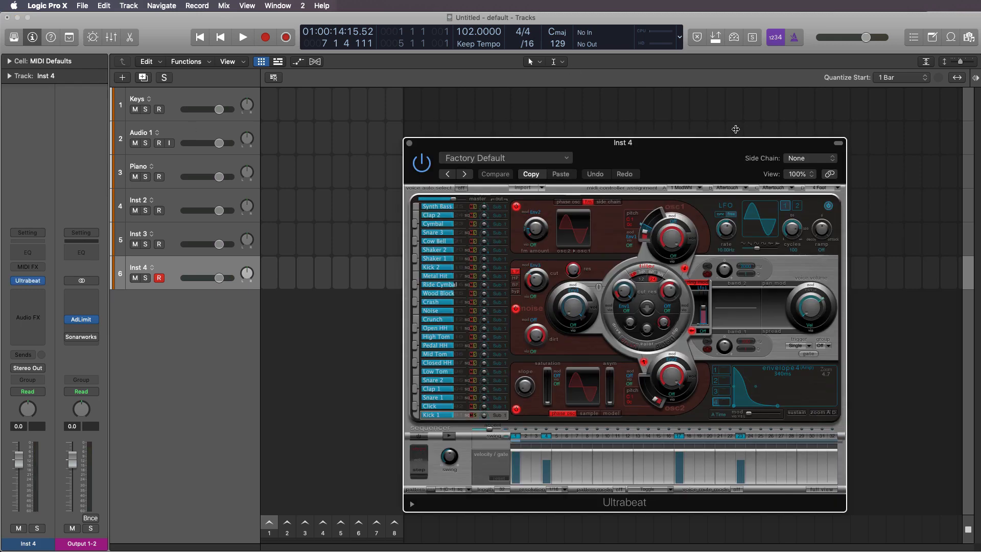
Load the Hip Hop 90s Kit drum kit preset in Ultrabeat and close the instrument window
{"action": "left_click", "coordinate": [489, 159]}
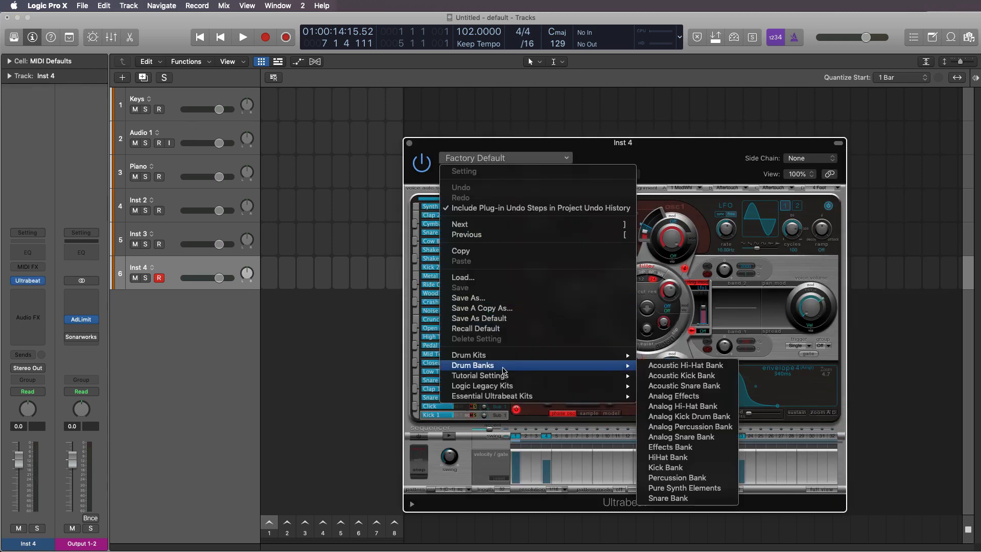
{"action": "mouse_move", "coordinate": [596, 356]}
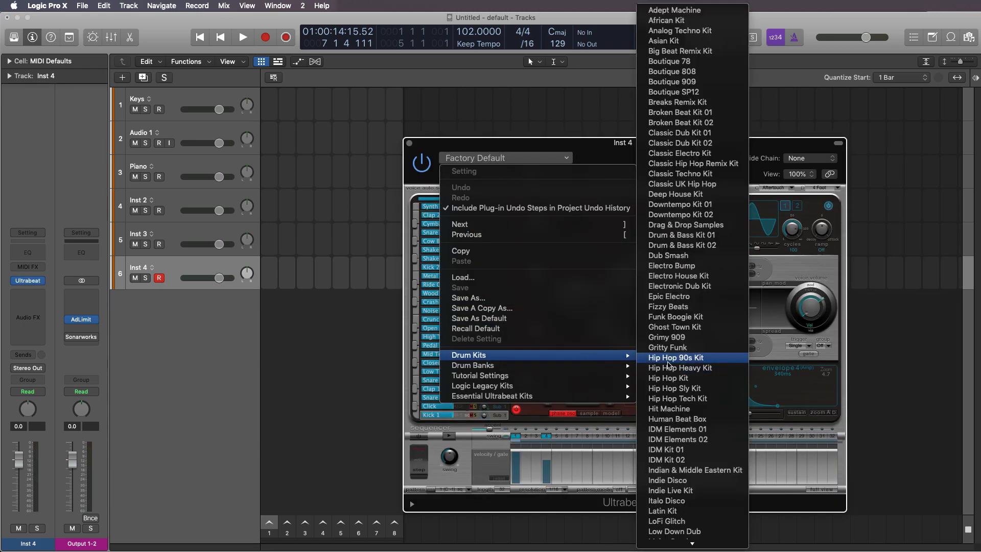
{"action": "left_click", "coordinate": [668, 361]}
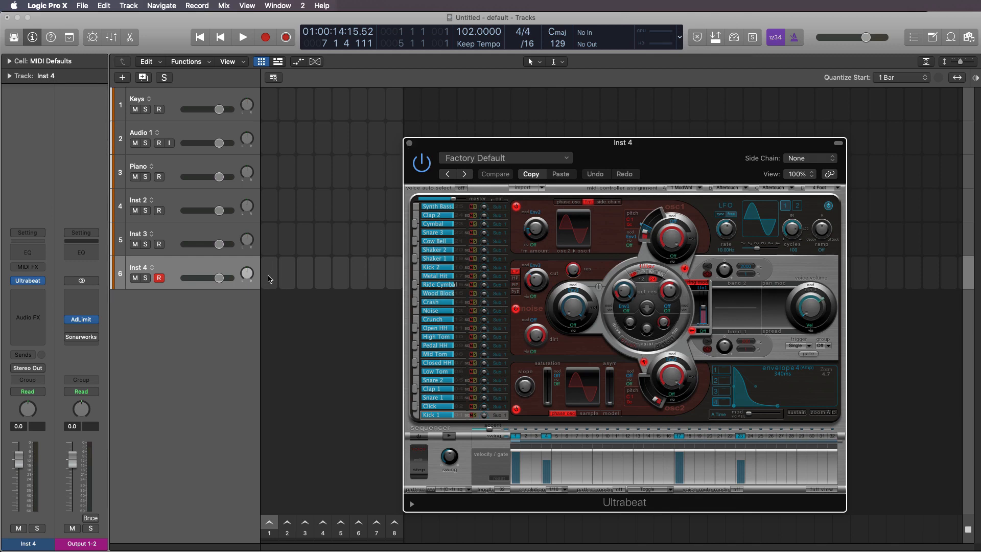
{"action": "key", "text": "super+w"}
Create a pattern cell in scene 1 of the Hip Hop 90s Kit track and open it in the Step Sequencer
{"action": "right_click", "coordinate": [267, 276]}
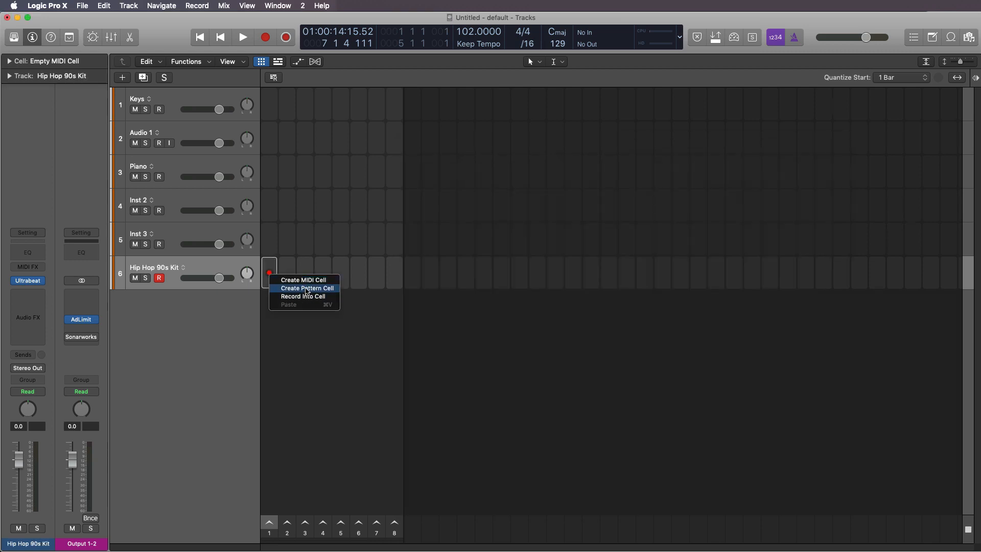
{"action": "left_click", "coordinate": [290, 290]}
{"action": "double_click", "coordinate": [268, 276]}
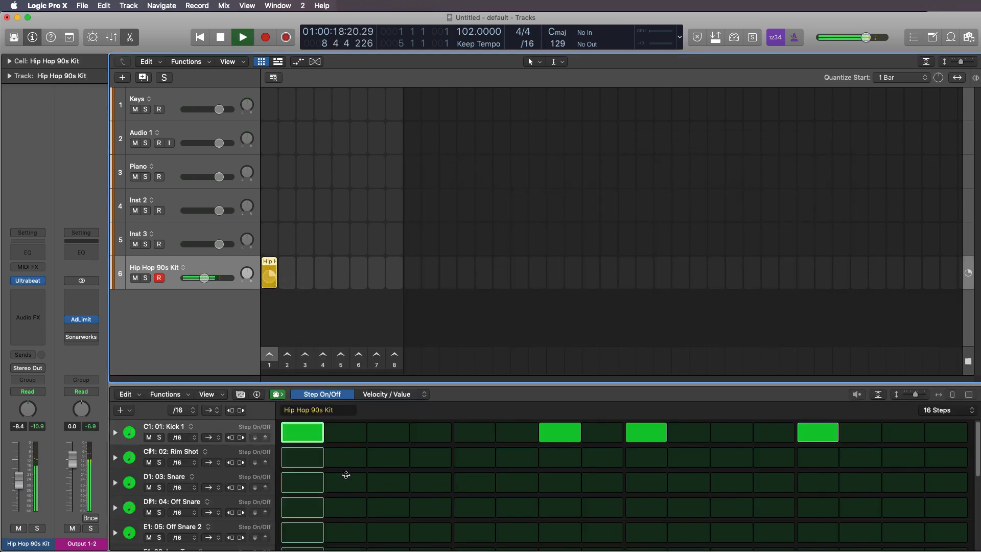
Add Rim Shot hits on steps 5, 12 and 13 while the pattern plays, and stop playback
{"action": "left_click", "coordinate": [473, 458]}
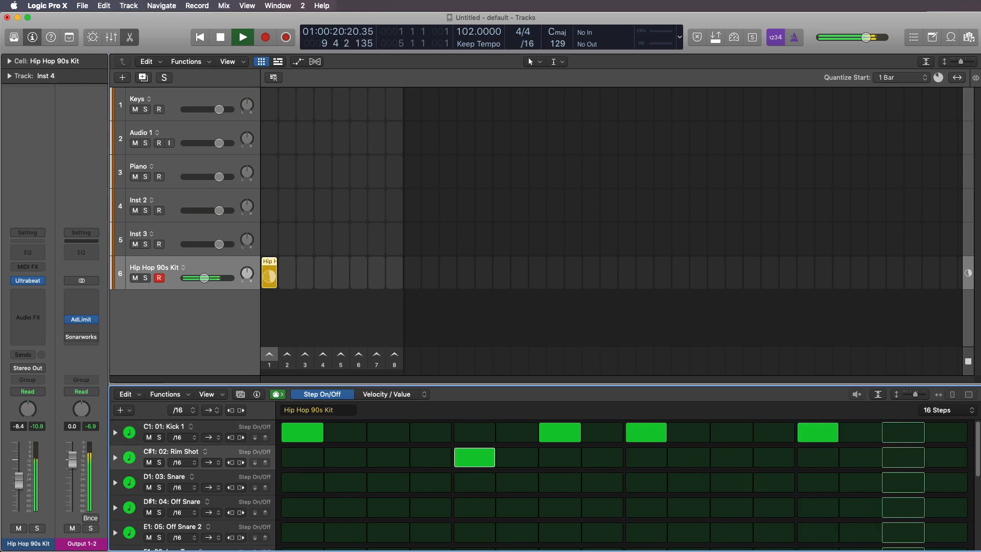
{"action": "left_click", "coordinate": [817, 464]}
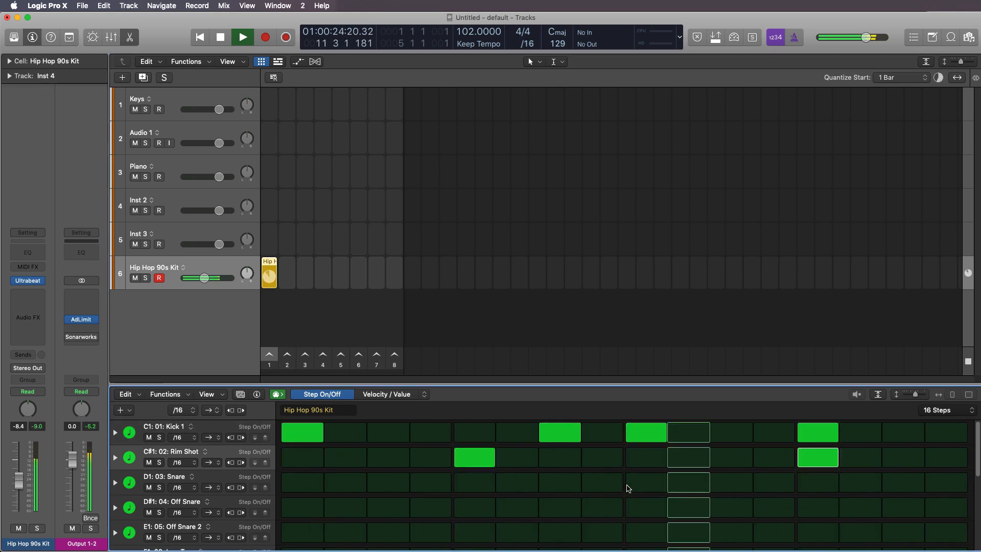
{"action": "left_click", "coordinate": [775, 462]}
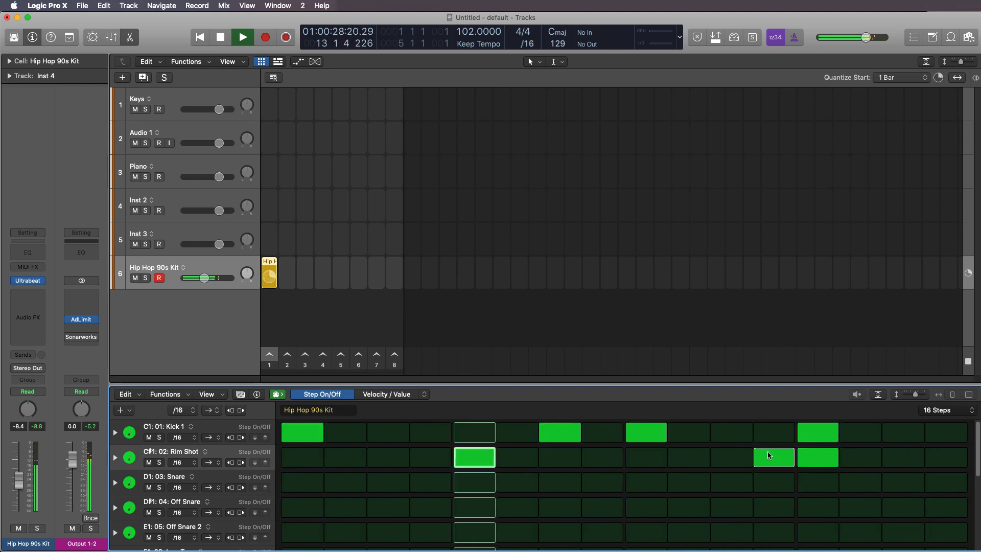
{"action": "key", "text": "space"}
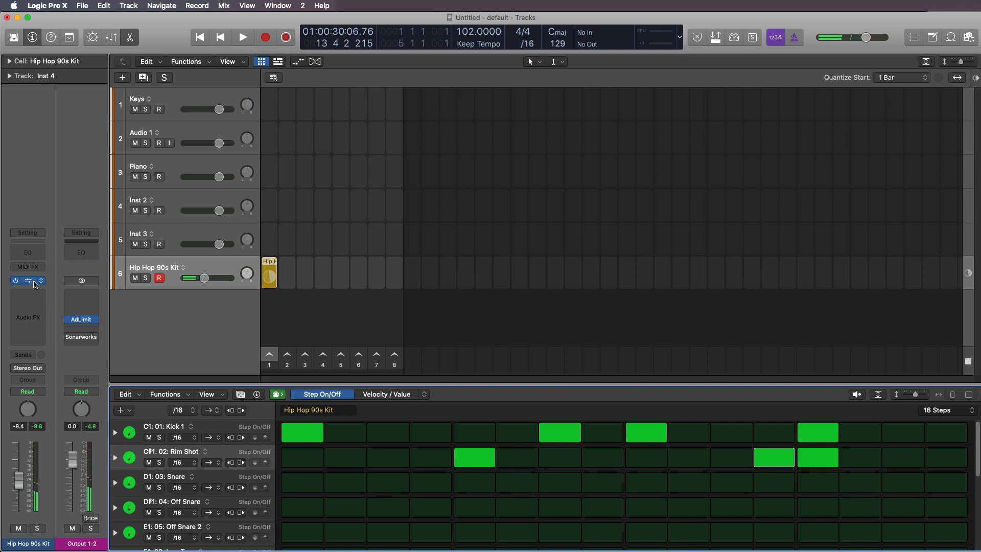
Load the Hip Hop Kit drum kit preset in Ultrabeat on track 6 and close the instrument window
{"action": "left_click", "coordinate": [34, 282]}
{"action": "left_click", "coordinate": [506, 157]}
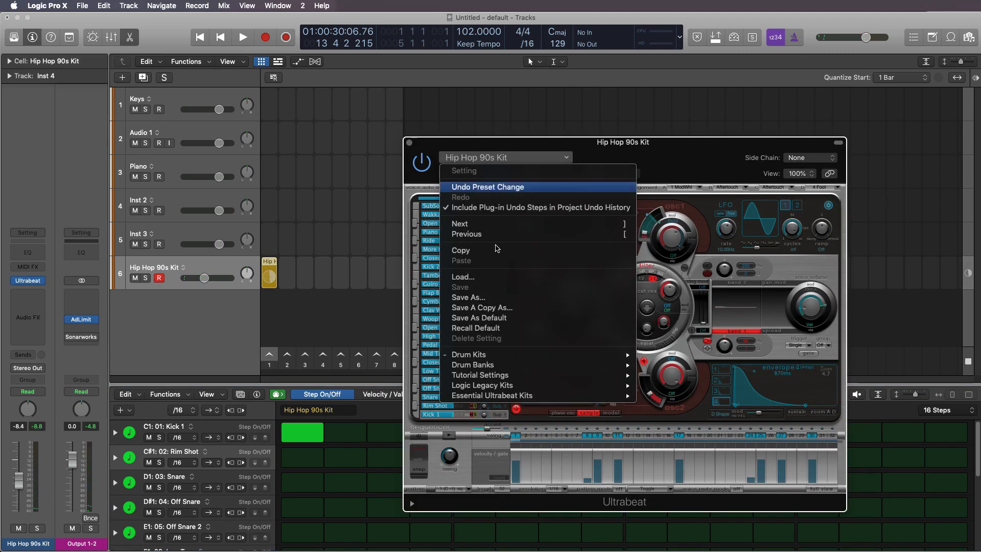
{"action": "mouse_move", "coordinate": [608, 355]}
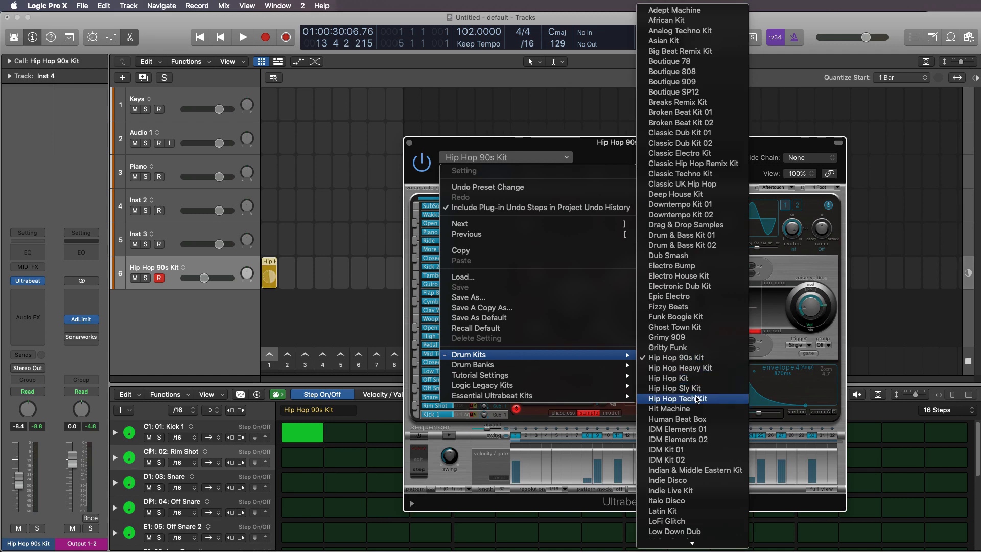
{"action": "key", "text": "Escape"}
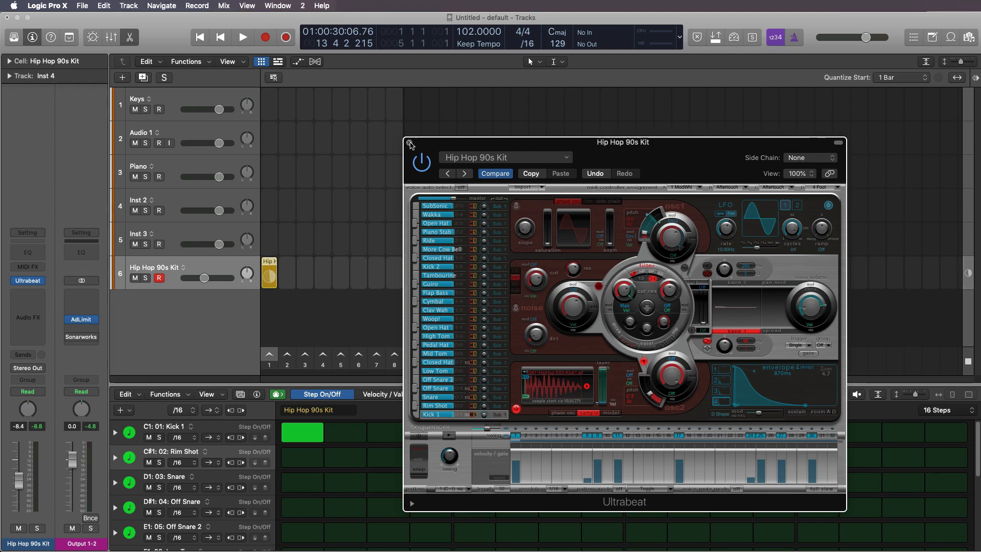
{"action": "left_click", "coordinate": [410, 144]}
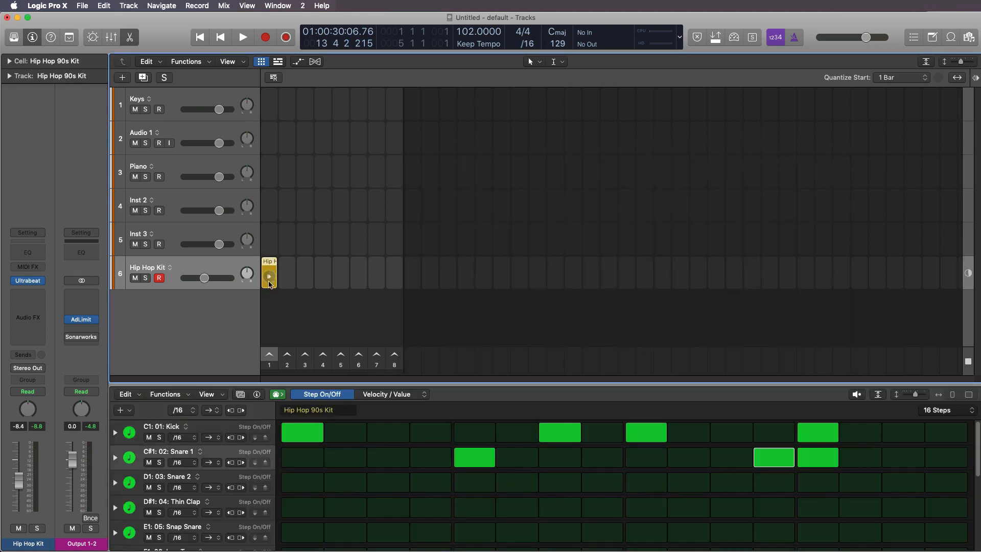
Play the cell, clear all Snare 1 hits and rework the Kick row to hit on steps 1, 5, 9 and 13
{"action": "left_click", "coordinate": [269, 276]}
{"action": "left_click", "coordinate": [475, 458]}
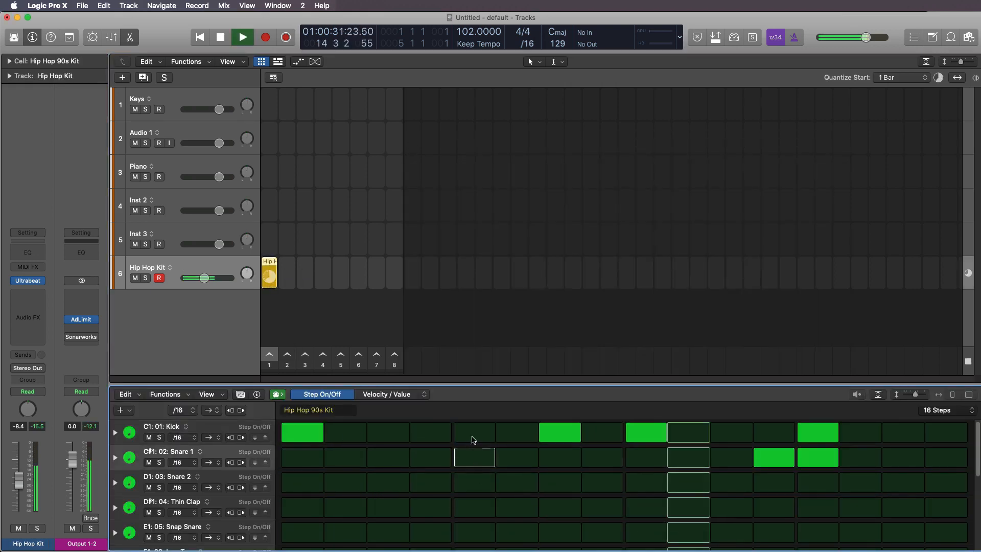
{"action": "left_click", "coordinate": [473, 433]}
{"action": "left_click", "coordinate": [560, 432]}
{"action": "left_click", "coordinate": [647, 433]}
{"action": "left_click", "coordinate": [774, 457]}
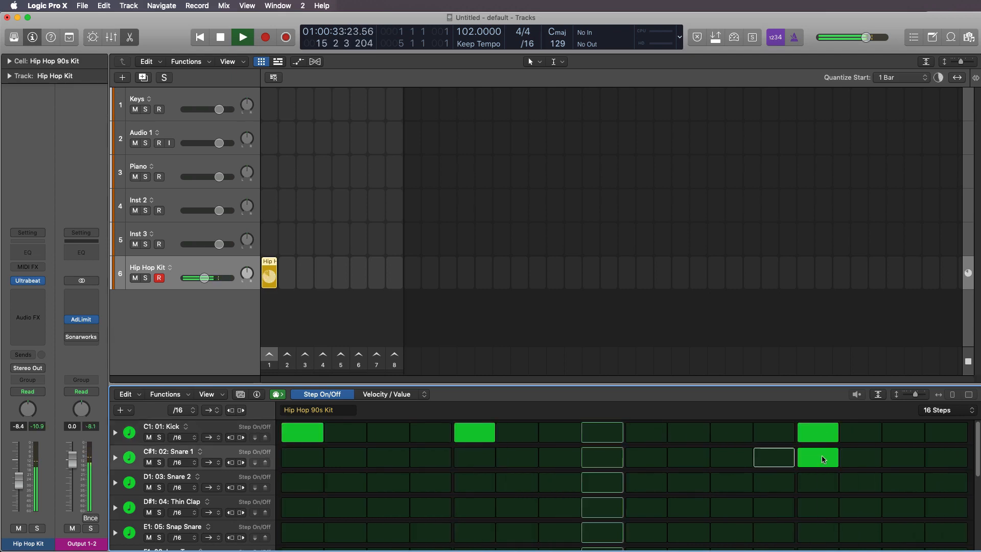
{"action": "left_click", "coordinate": [823, 459]}
{"action": "left_click", "coordinate": [645, 433]}
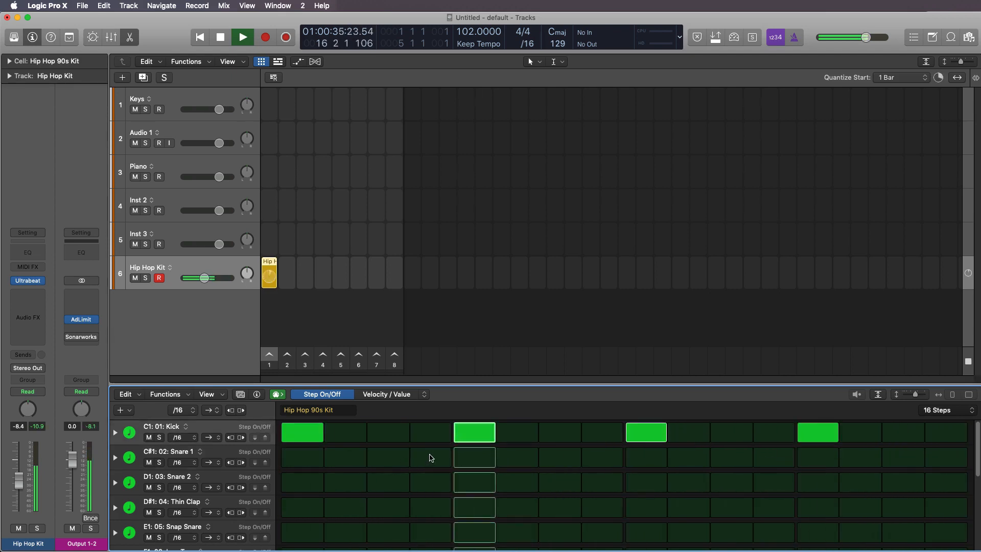
Add Snare 1 hits on steps 4, 7, 11, 12 and 15
{"action": "left_click", "coordinate": [431, 458]}
{"action": "left_click", "coordinate": [560, 459]}
{"action": "left_click", "coordinate": [734, 459]}
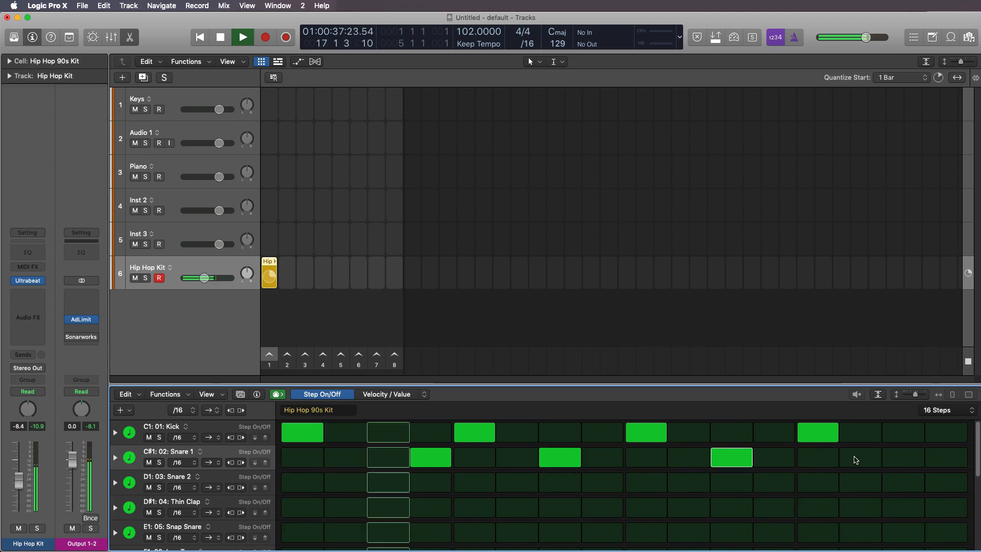
{"action": "left_click", "coordinate": [773, 458]}
{"action": "left_click", "coordinate": [902, 459]}
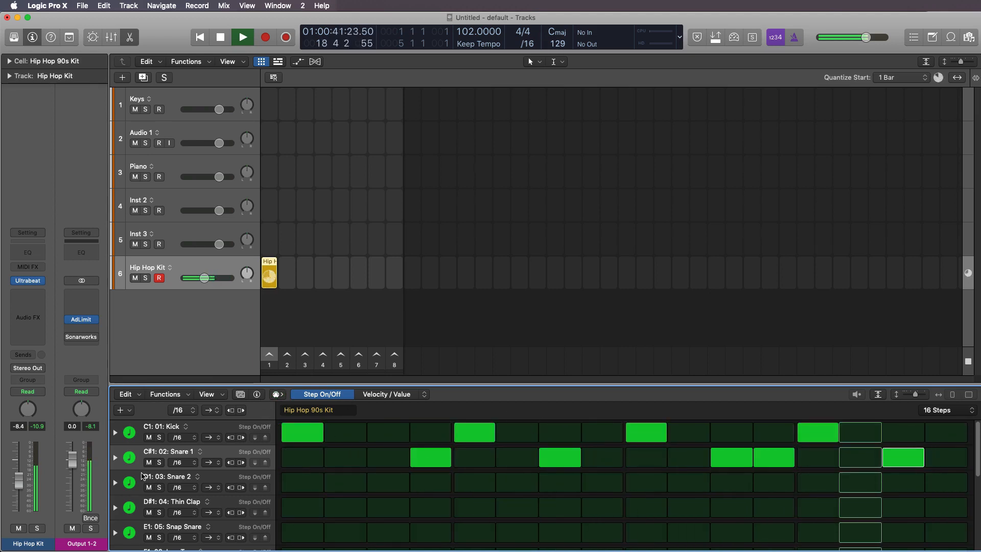
Fill all 16 steps of the Closed Hat row and stop playback
{"action": "scroll", "coordinate": [188, 520], "scroll_direction": "down", "scroll_amount": 4}
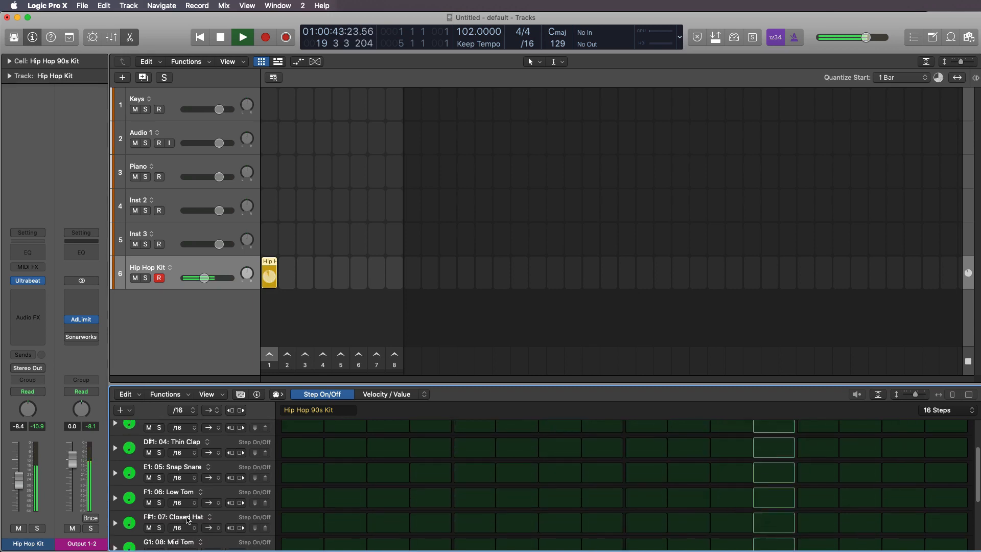
{"action": "left_click_drag", "start_coordinate": [302, 522], "coordinate": [945, 525]}
{"action": "scroll", "coordinate": [607, 517], "scroll_direction": "down", "scroll_amount": 2}
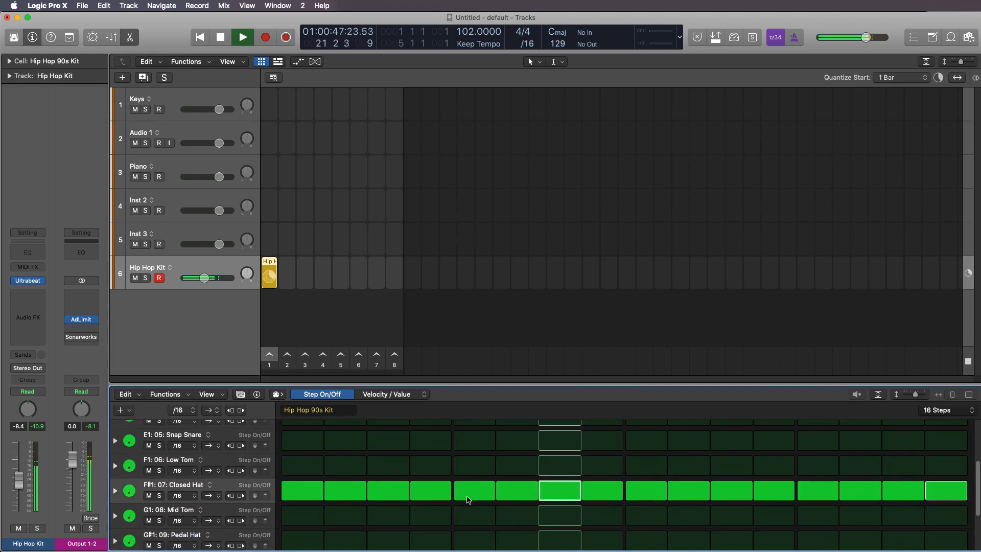
{"action": "key", "text": "space"}
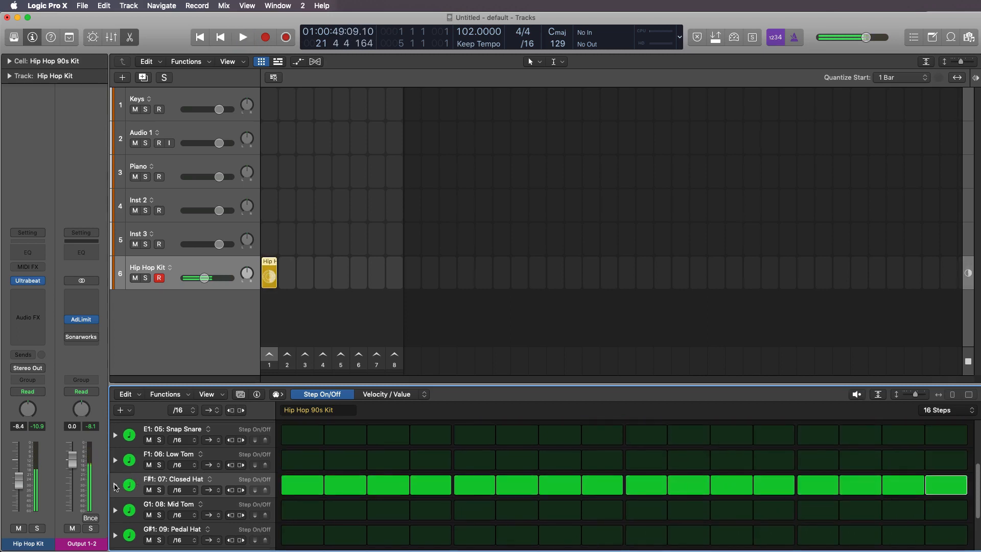
Expand the Closed Hat row's subrows and set the note repeat on step 4 to 4
{"action": "left_click", "coordinate": [116, 487]}
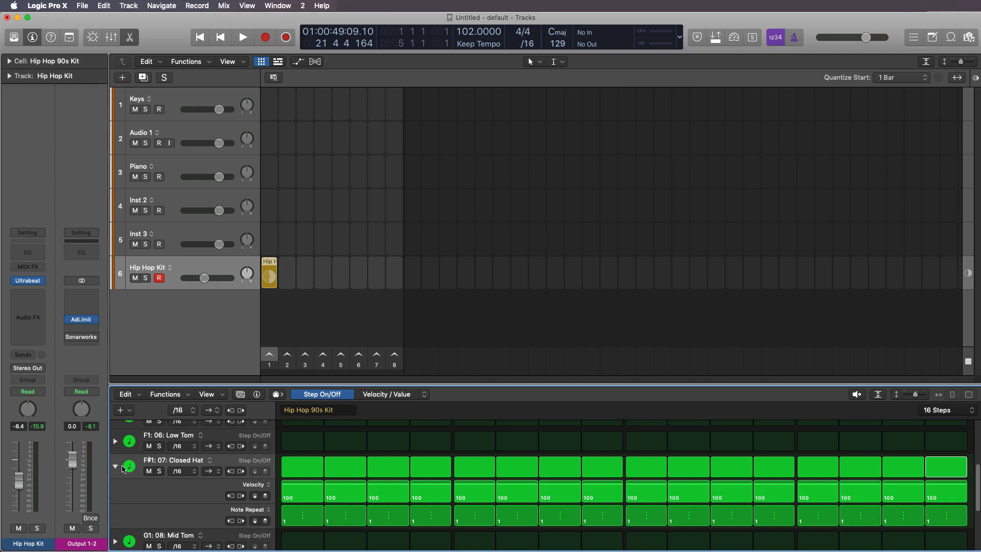
{"action": "scroll", "coordinate": [329, 498], "scroll_direction": "down", "scroll_amount": 1}
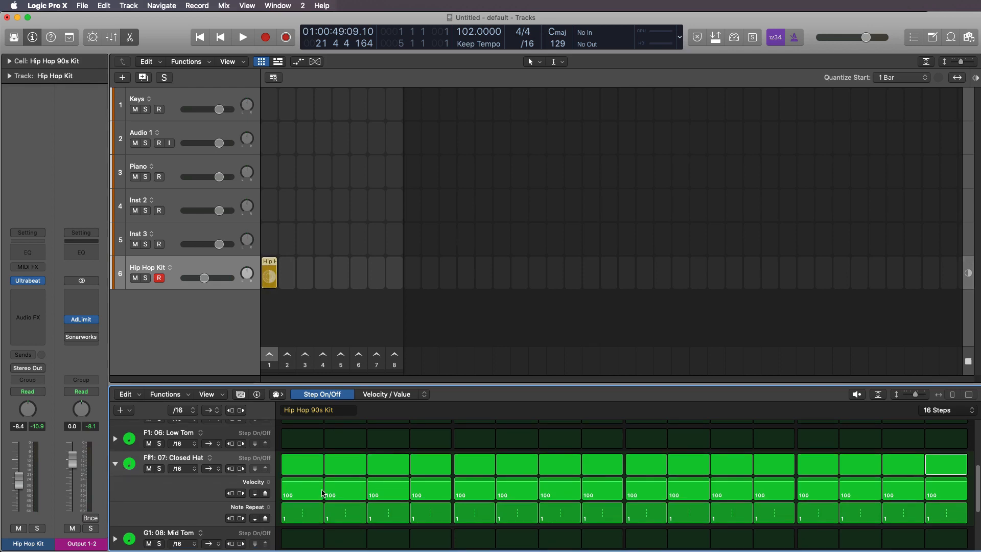
{"action": "scroll", "coordinate": [340, 514], "scroll_direction": "down", "scroll_amount": 1}
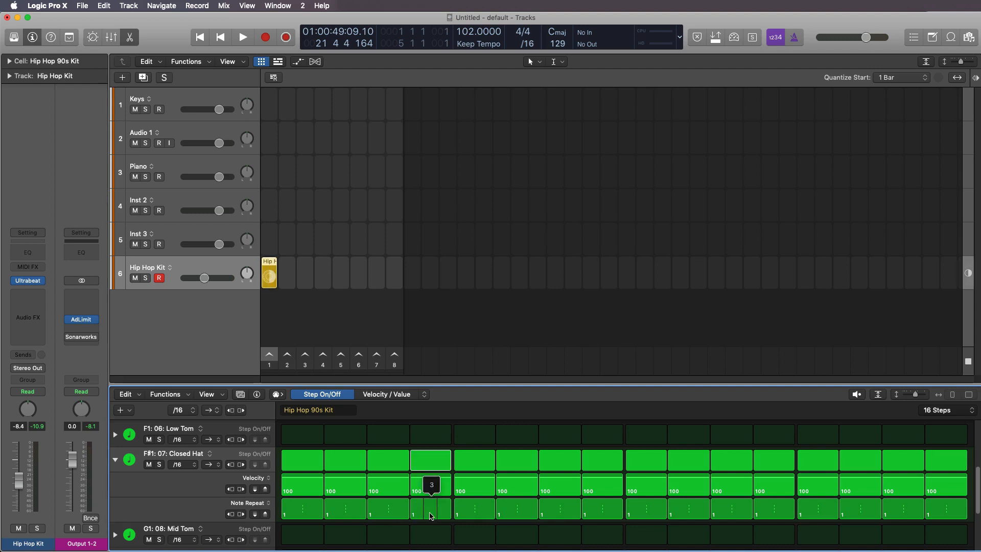
{"action": "left_click_drag", "start_coordinate": [431, 517], "coordinate": [433, 511]}
Audition the pattern, lower the project tempo to 97 and restart playback
{"action": "key", "text": "space"}
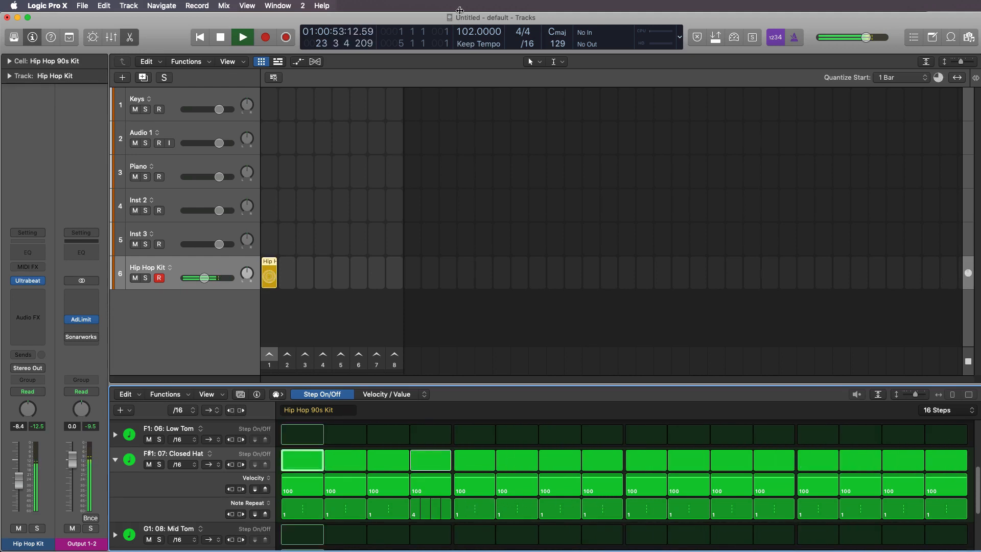
{"action": "key", "text": "space"}
{"action": "left_click_drag", "start_coordinate": [469, 32], "coordinate": [489, 181]}
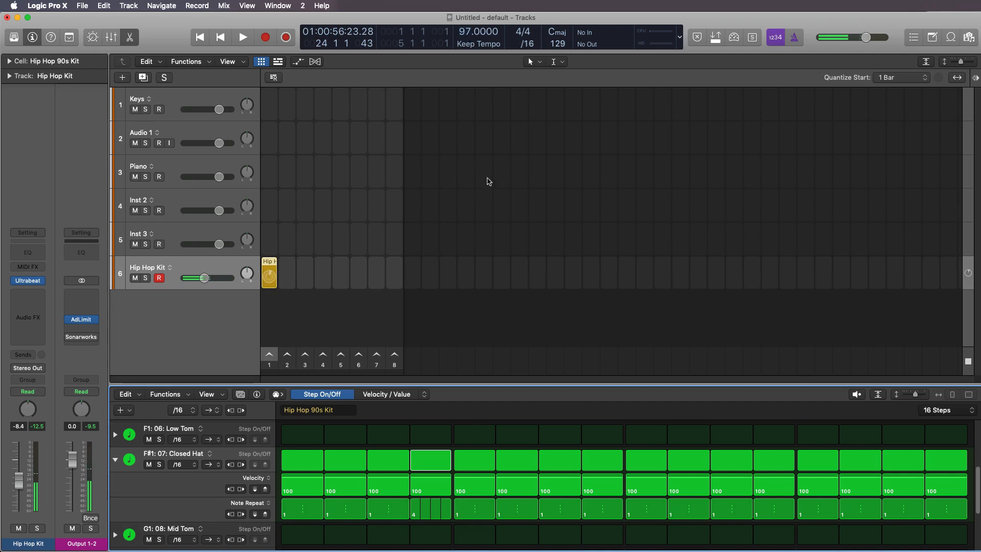
{"action": "key", "text": "space"}
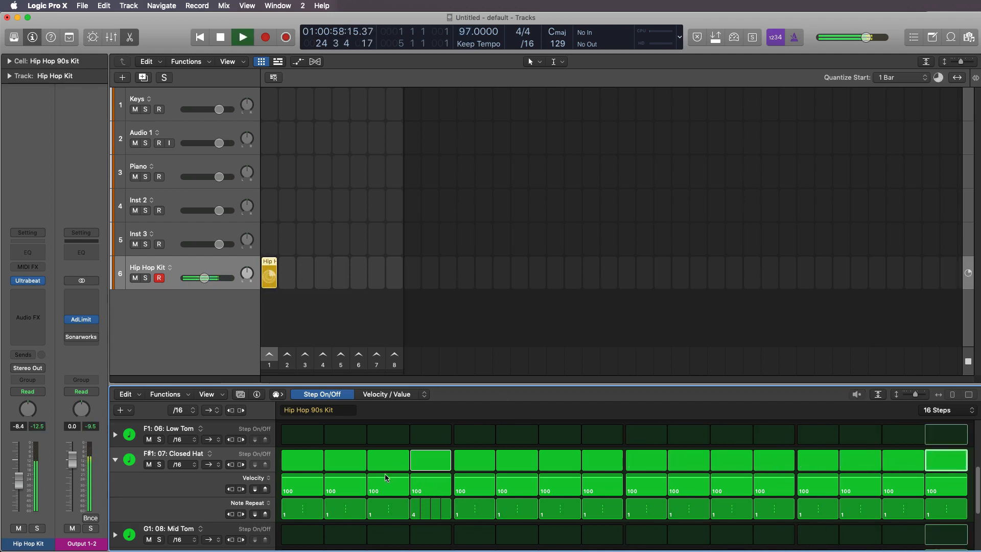
Set the Closed Hat note repeat on step 7 to 5 and remove the Snare 1 hit on step 11
{"action": "left_click", "coordinate": [564, 512]}
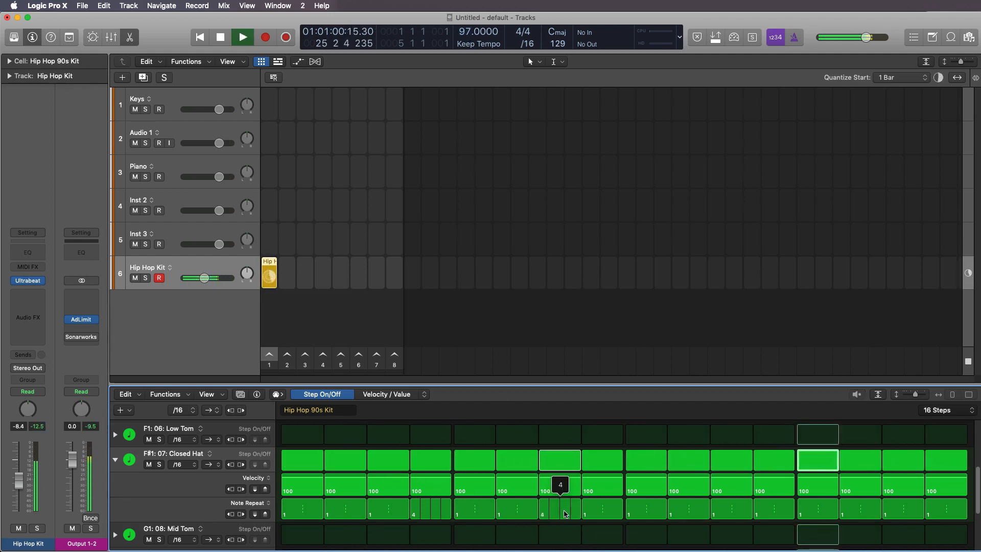
{"action": "left_click_drag", "start_coordinate": [565, 511], "coordinate": [567, 509]}
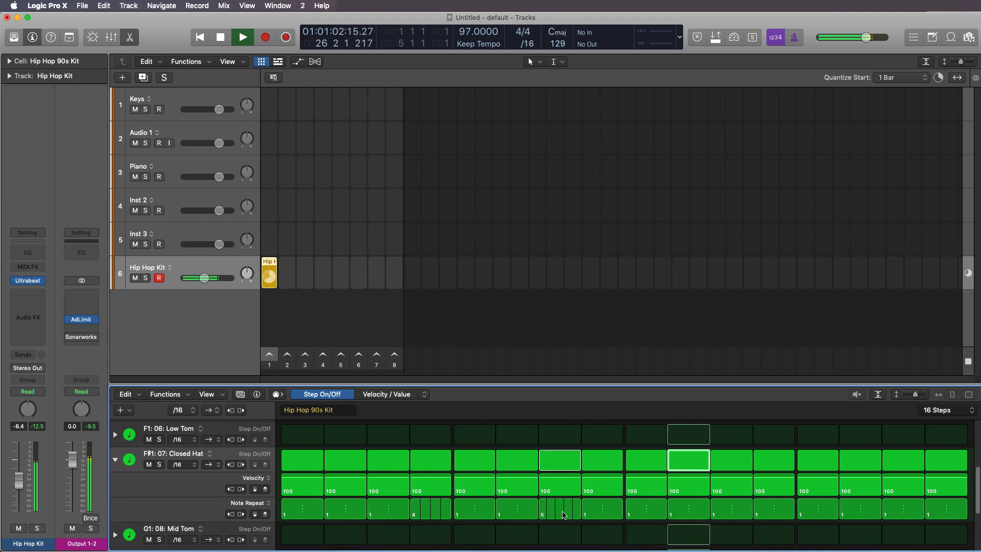
{"action": "scroll", "coordinate": [458, 473], "scroll_direction": "up", "scroll_amount": 3}
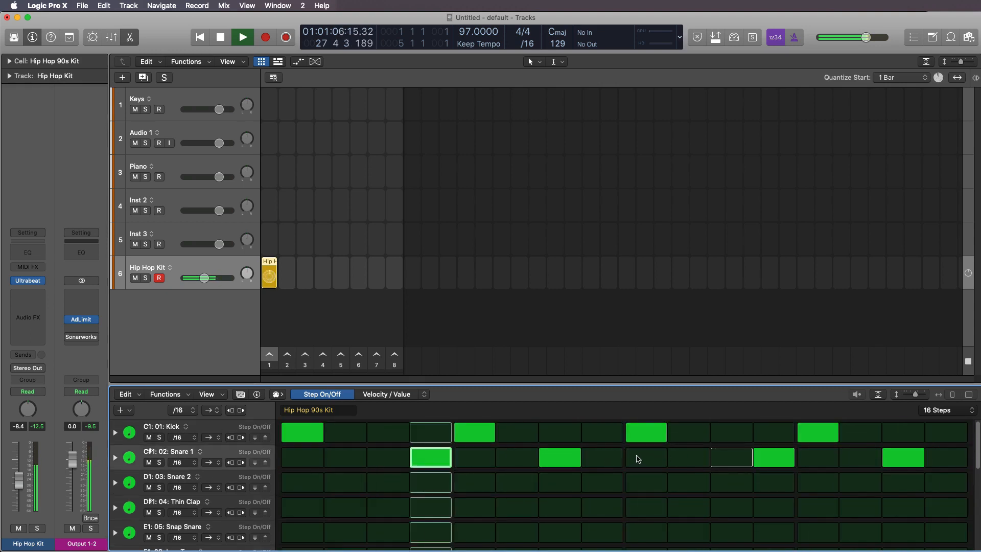
Remove the Closed Hat hits on steps 2, 6, 8, 10, 12, 14 and 16, and set step 15's note repeat to 4
{"action": "scroll", "coordinate": [411, 431], "scroll_direction": "down", "scroll_amount": 5}
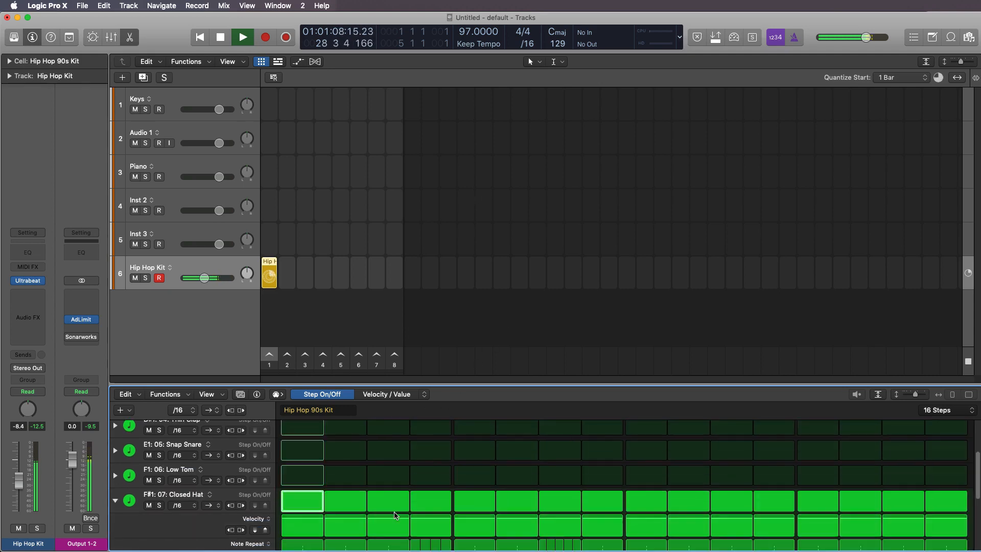
{"action": "scroll", "coordinate": [350, 505], "scroll_direction": "down", "scroll_amount": 3}
{"action": "left_click", "coordinate": [346, 452]}
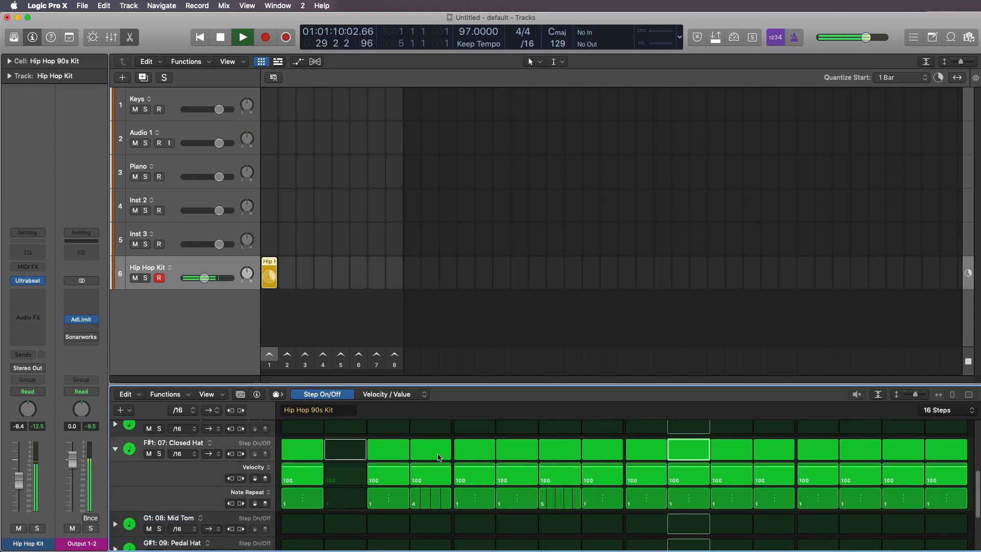
{"action": "left_click", "coordinate": [478, 450]}
{"action": "left_click", "coordinate": [485, 450]}
{"action": "left_click", "coordinate": [518, 450]}
{"action": "left_click", "coordinate": [593, 450]}
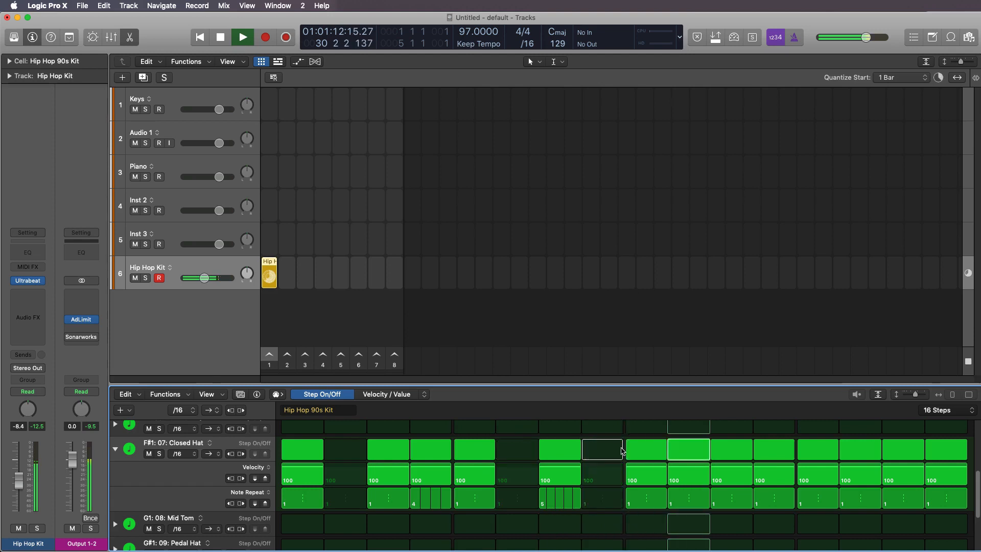
{"action": "left_click", "coordinate": [687, 449]}
{"action": "left_click", "coordinate": [759, 448]}
{"action": "left_click", "coordinate": [842, 450]}
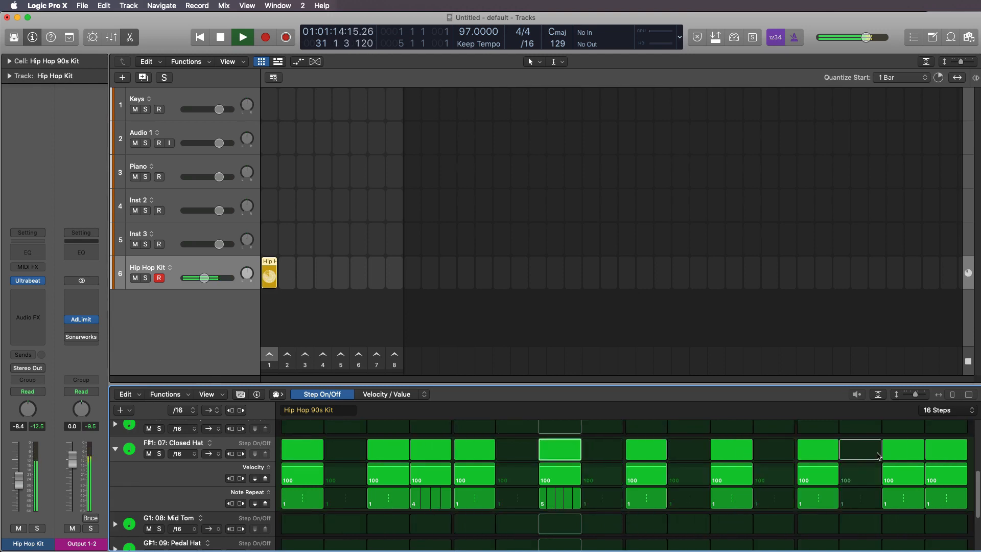
{"action": "left_click", "coordinate": [943, 450]}
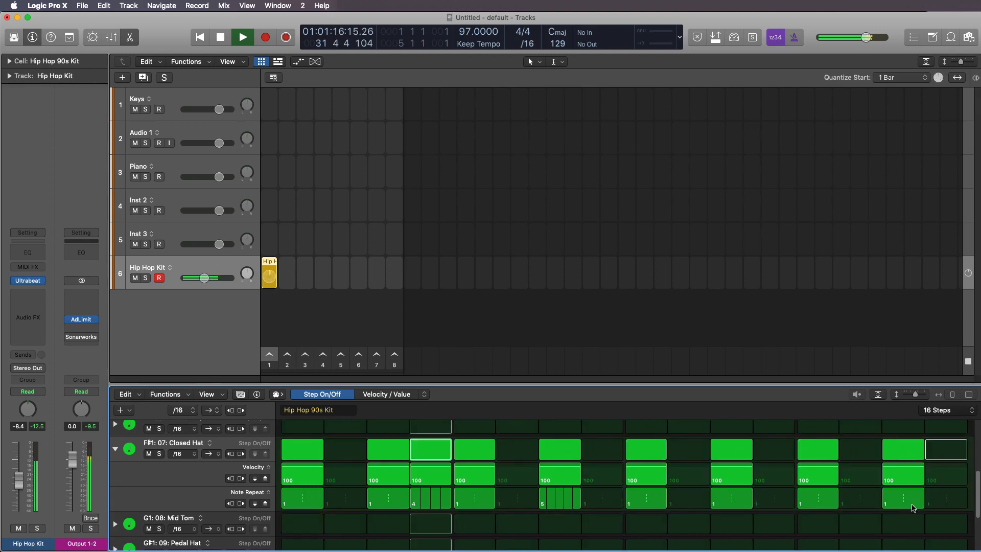
{"action": "left_click_drag", "start_coordinate": [912, 505], "coordinate": [912, 489]}
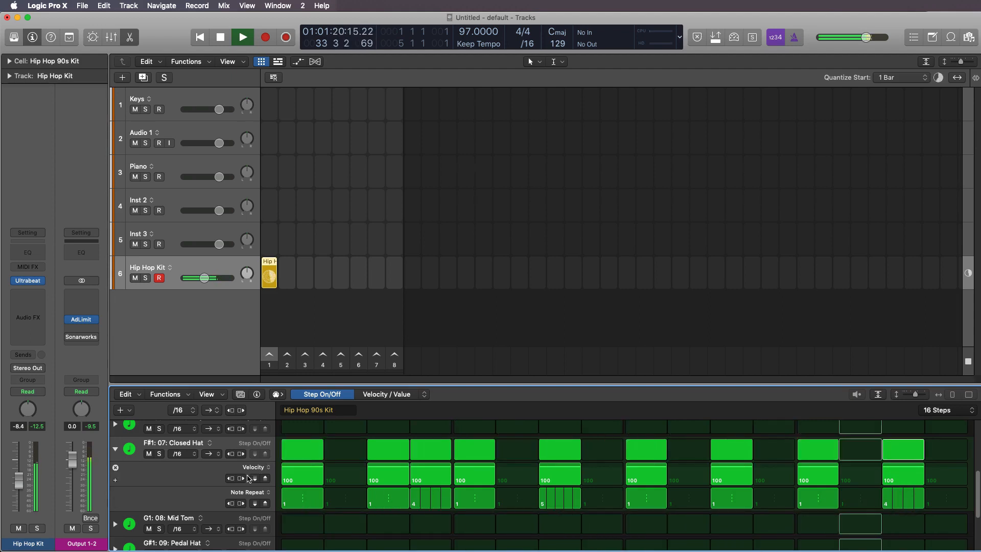
Set the Closed Hat row's playback mode to random, enlarge the Step Sequencer area and audition the pattern
{"action": "left_click", "coordinate": [215, 454]}
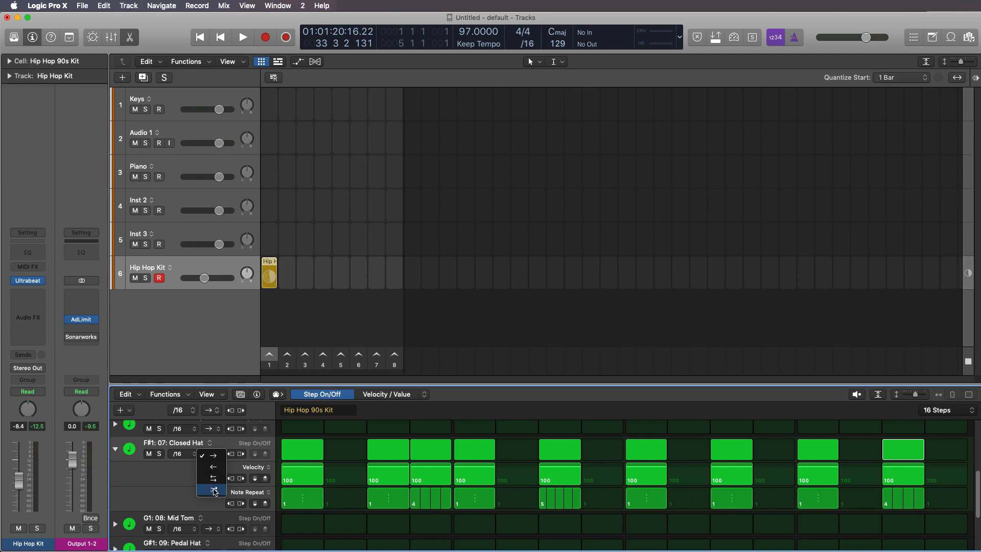
{"action": "left_click", "coordinate": [214, 492]}
{"action": "key", "text": "space"}
{"action": "left_click_drag", "start_coordinate": [421, 383], "coordinate": [421, 350]}
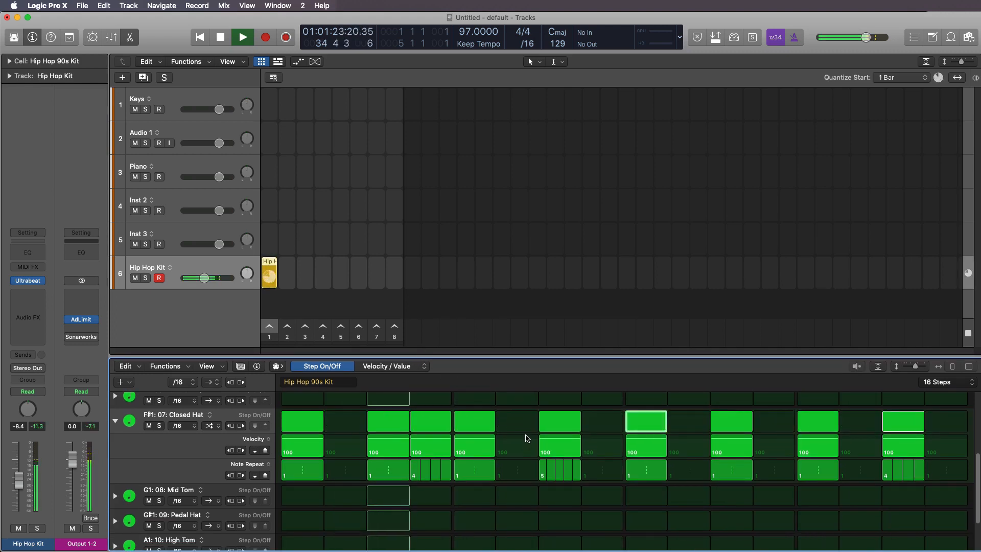
{"action": "key", "text": "space"}
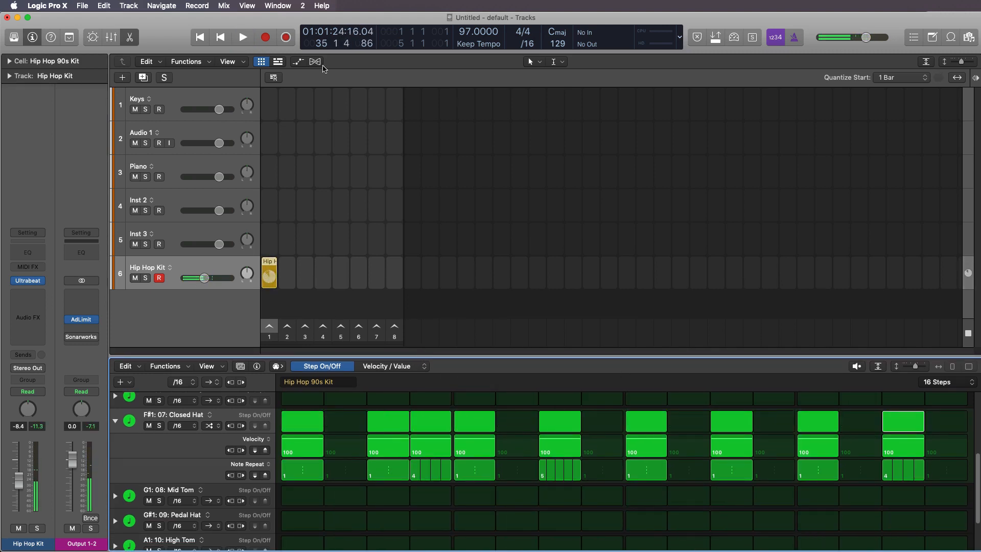
Show the Tracks area, copy the drum pattern cell to bar 1 of the Hip Hop Kit track and hide the Live Loops grid
{"action": "left_click", "coordinate": [282, 63]}
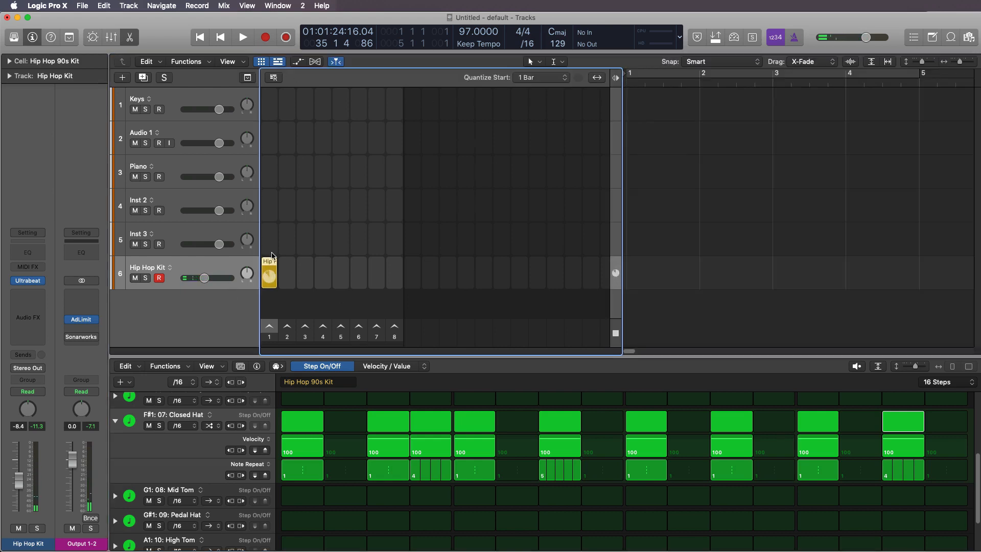
{"action": "left_click_drag", "start_coordinate": [271, 263], "coordinate": [632, 265]}
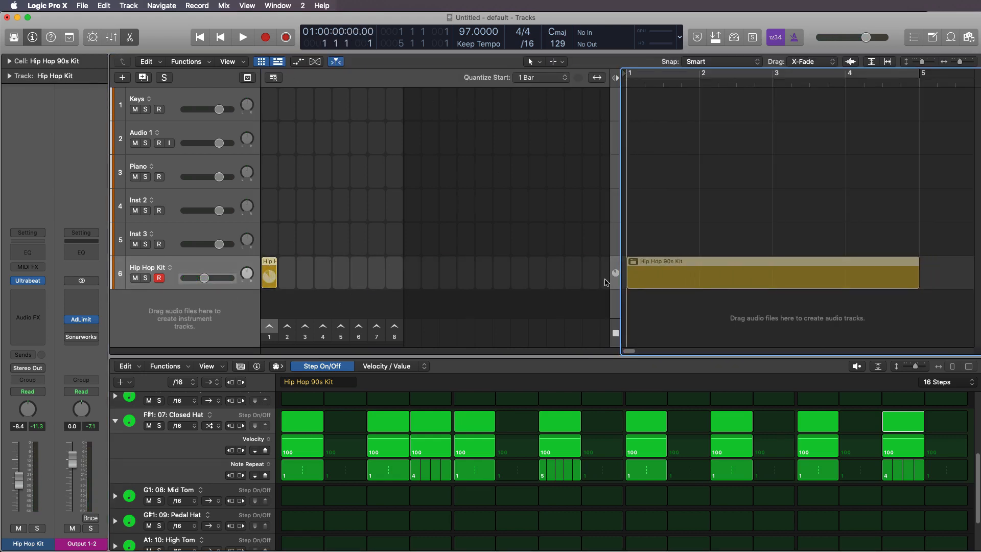
{"action": "left_click", "coordinate": [262, 62]}
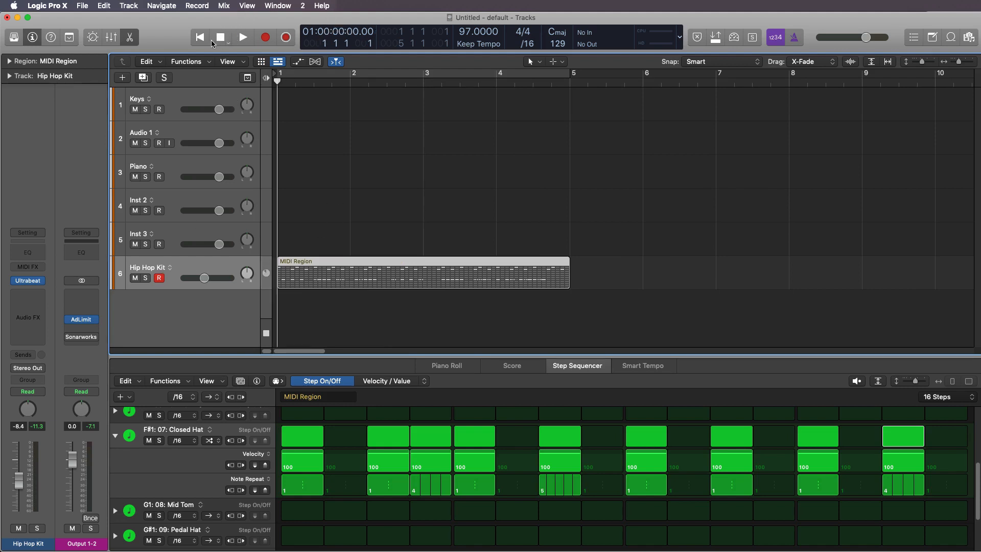
Set a cycle range from bar 1 to bar 5 over the drum region and start playback
{"action": "left_click_drag", "start_coordinate": [281, 74], "coordinate": [574, 74]}
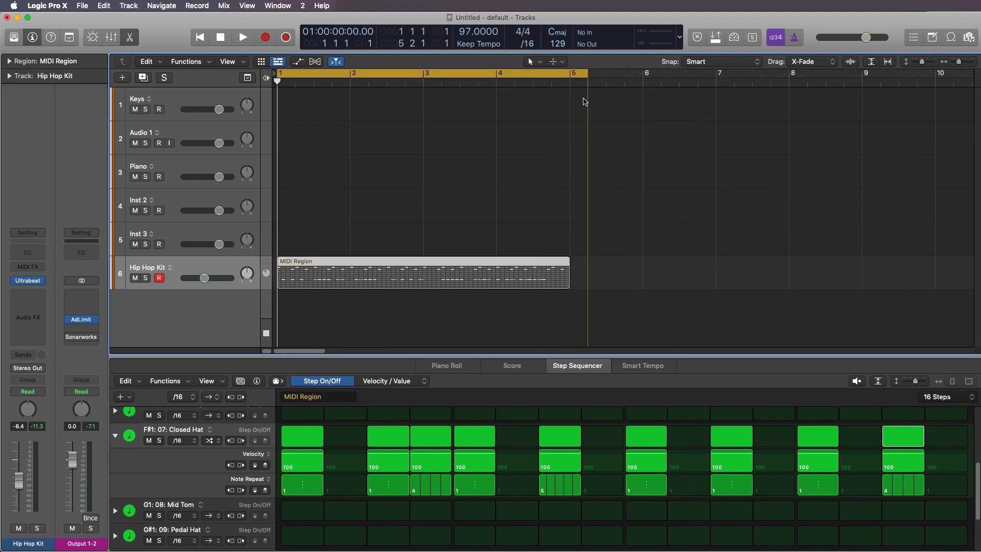
{"action": "key", "text": "space"}
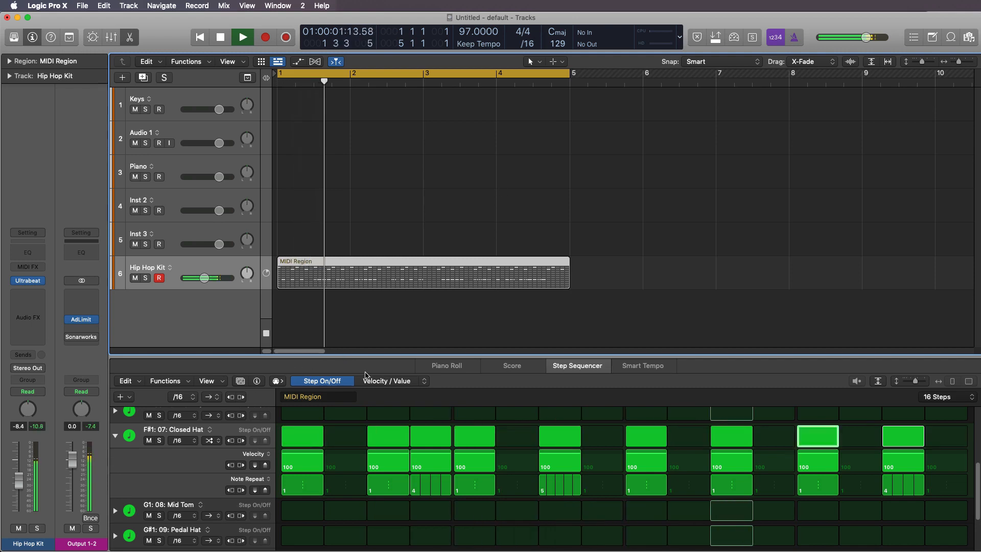
Stop playback and record a four-bar MIDI part on the Keys track over the drum region, starting at bar 1
{"action": "left_click", "coordinate": [775, 38]}
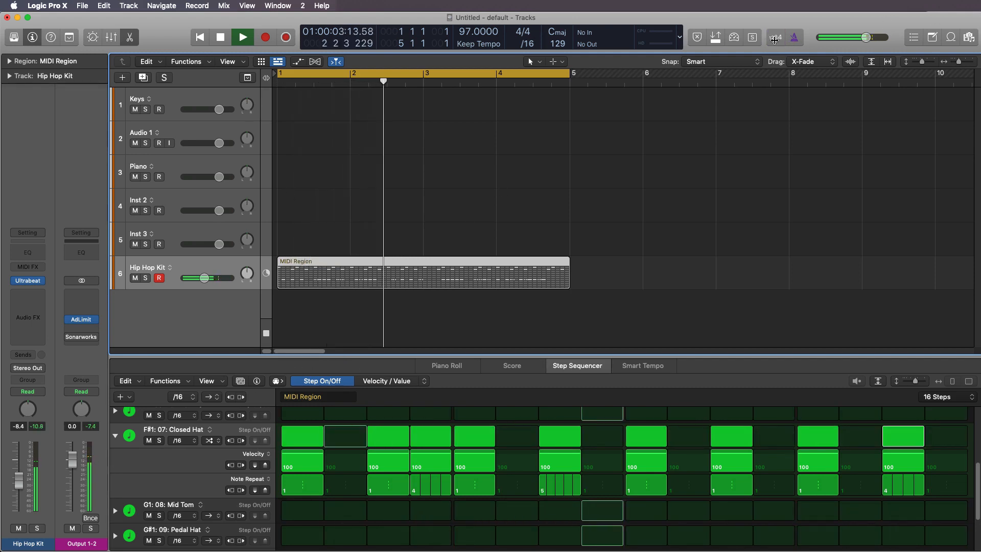
{"action": "key", "text": "space"}
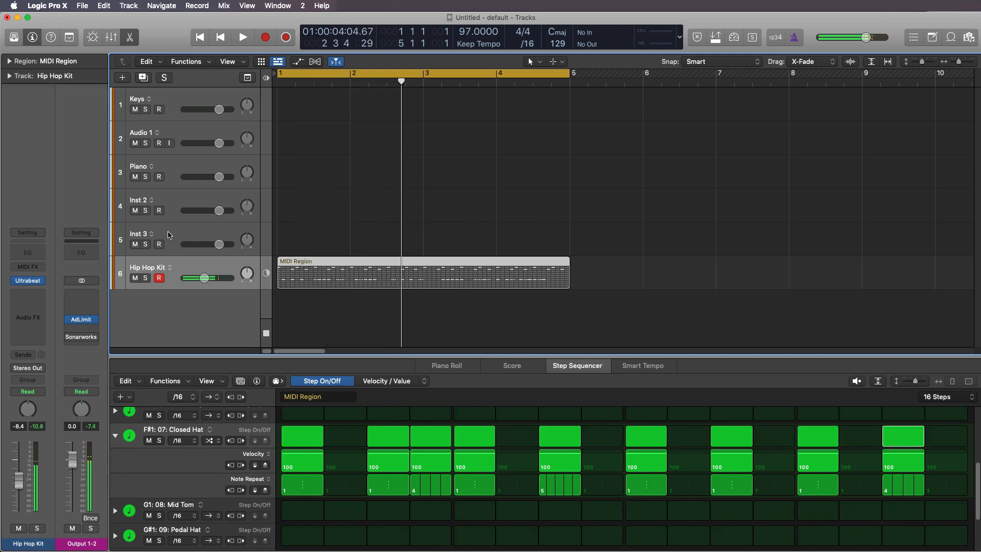
{"action": "left_click", "coordinate": [175, 161]}
{"action": "left_click", "coordinate": [180, 99]}
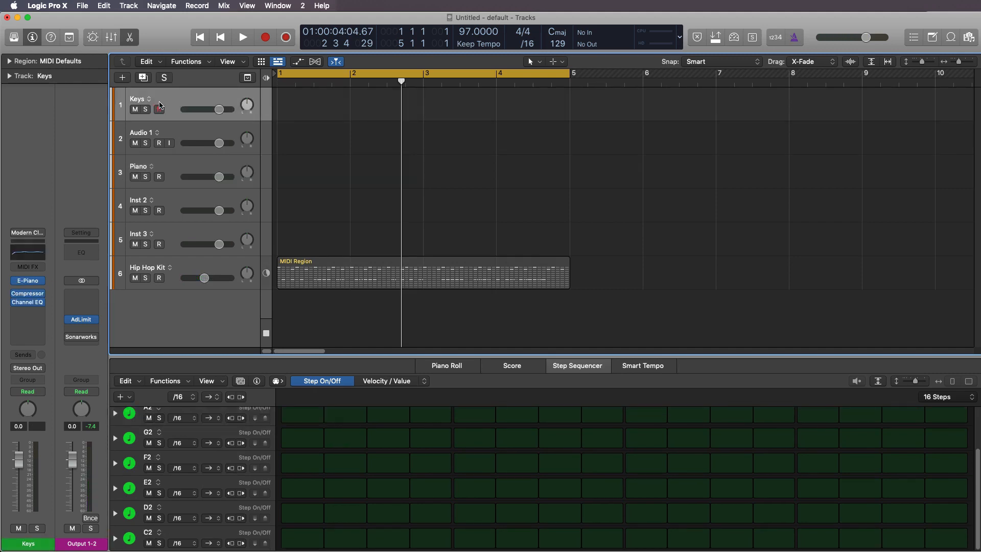
{"action": "key", "text": "r"}
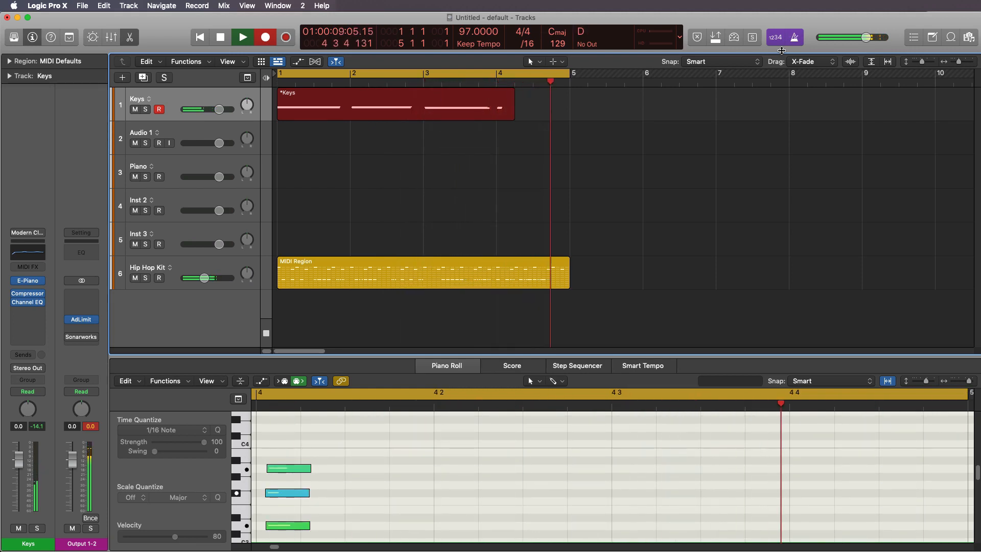
{"action": "key", "text": "space"}
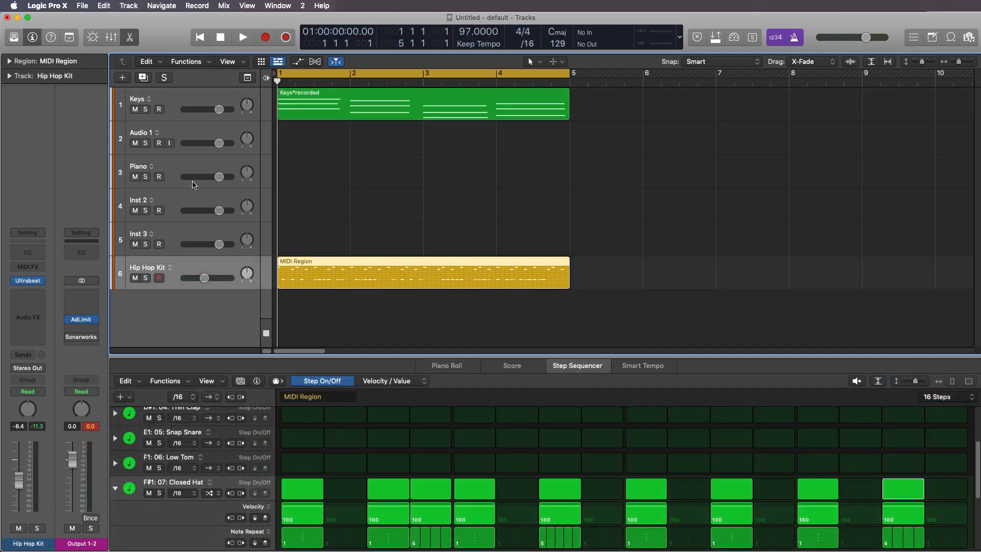
Replace the Sampler instrument on the Inst 3 track with a stereo Quick Sampler (Single Sample)
{"action": "left_click", "coordinate": [166, 243]}
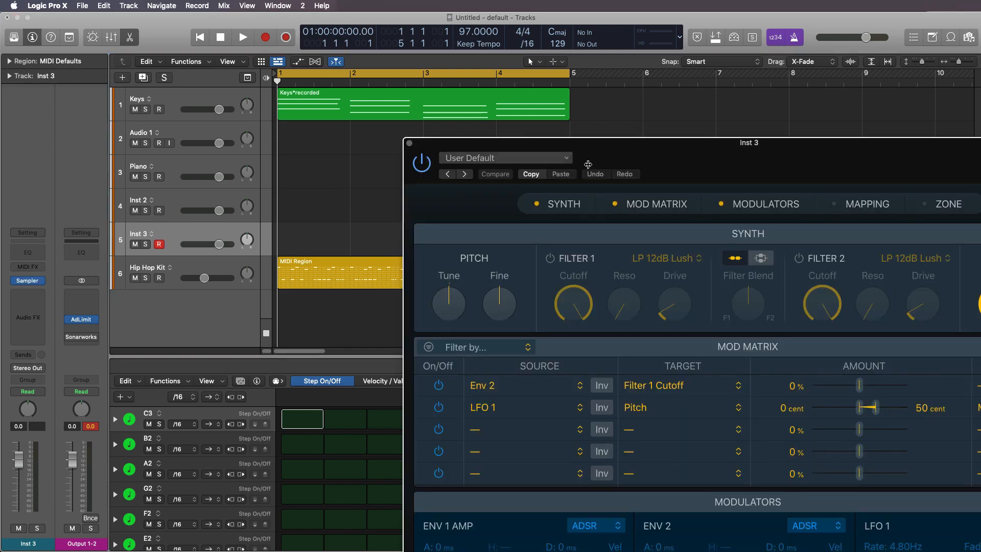
{"action": "left_click_drag", "start_coordinate": [918, 150], "coordinate": [921, 66]}
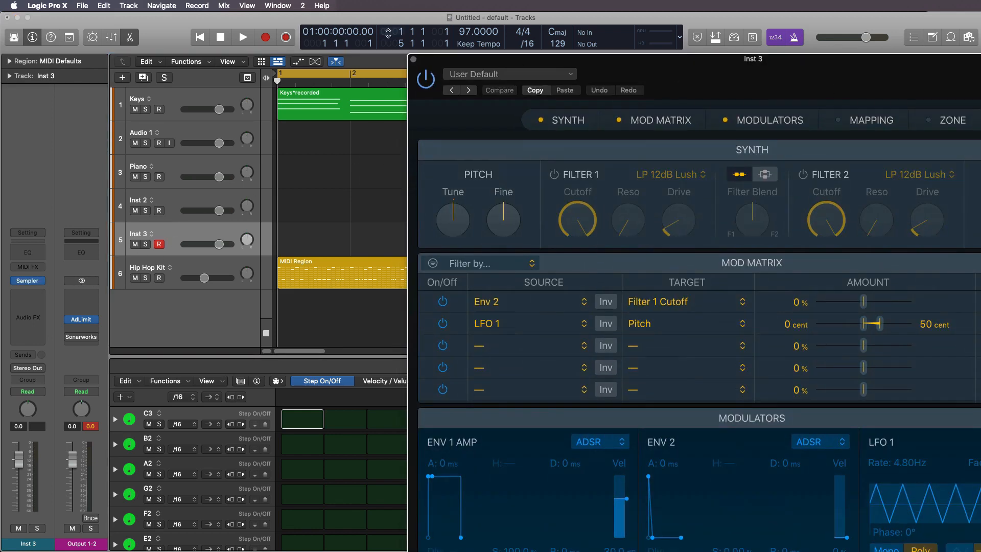
{"action": "left_click", "coordinate": [415, 60]}
{"action": "left_click", "coordinate": [39, 280]}
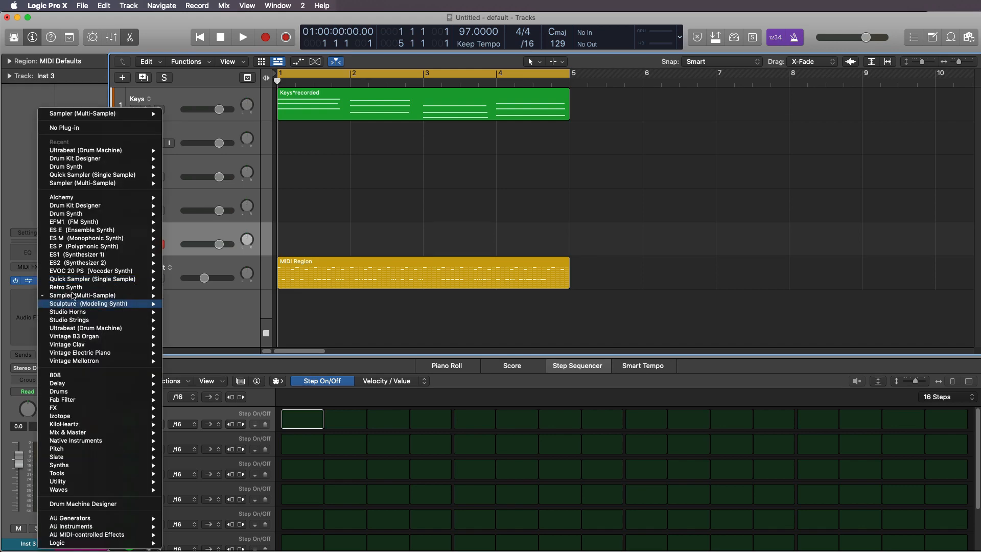
{"action": "mouse_move", "coordinate": [83, 178]}
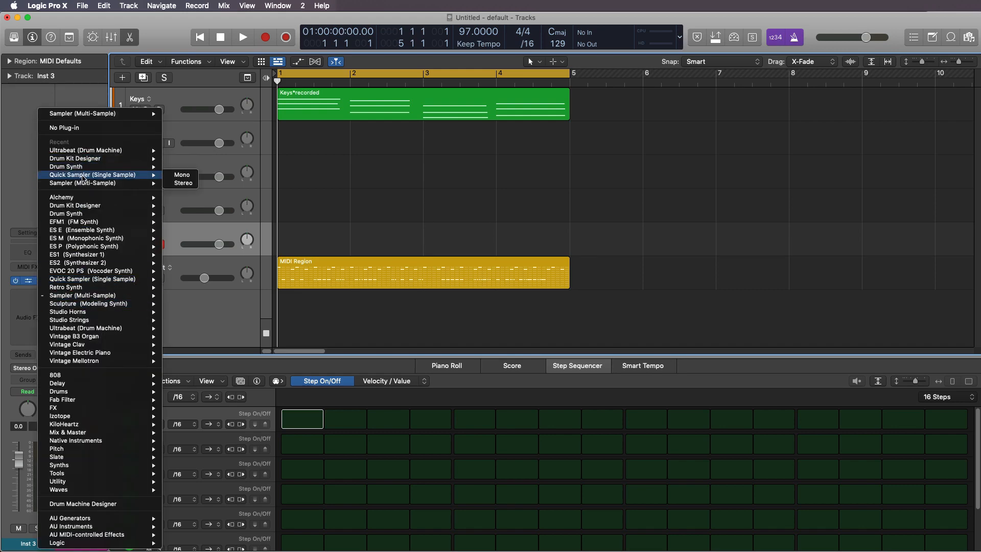
{"action": "left_click", "coordinate": [184, 184]}
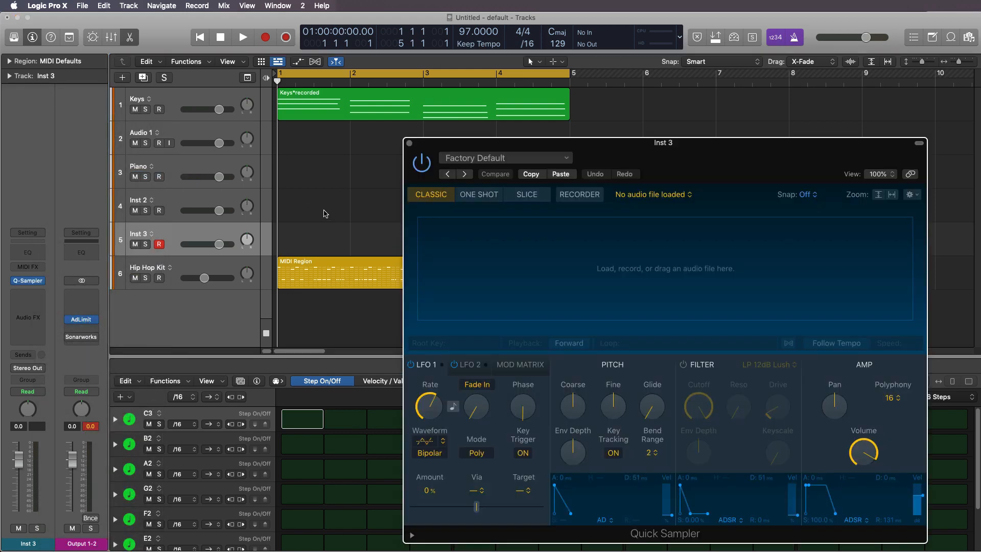
Record a short audio sample in Quick Sampler's Recorder mode, using Input 2 (Stellar X2) as the input
{"action": "left_click", "coordinate": [579, 195]}
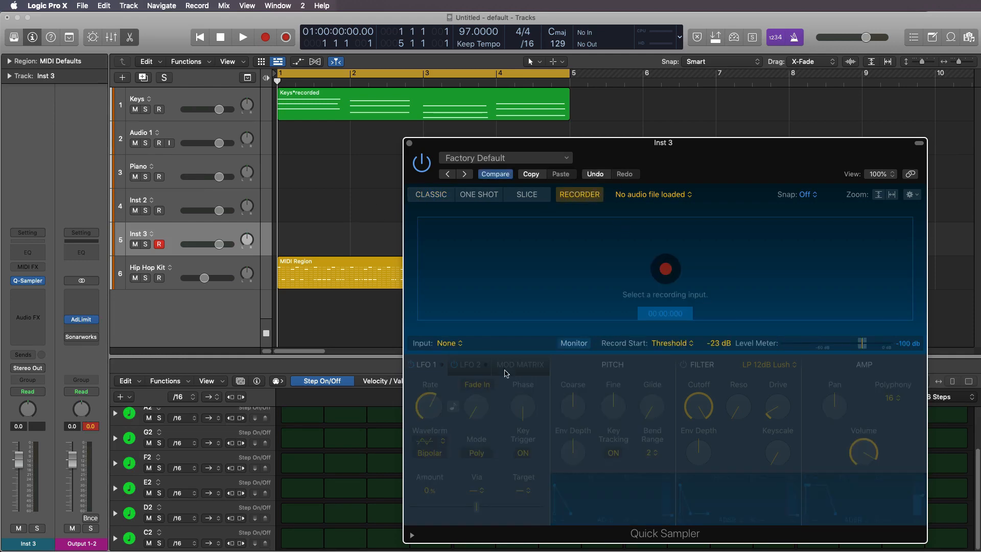
{"action": "left_click", "coordinate": [462, 343]}
{"action": "mouse_move", "coordinate": [445, 363]}
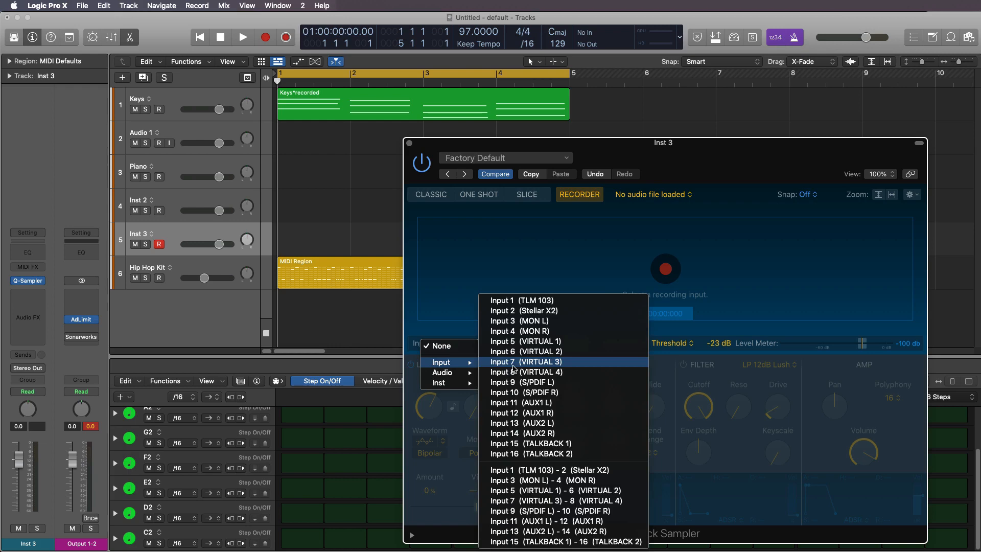
{"action": "left_click", "coordinate": [532, 311]}
{"action": "left_click", "coordinate": [670, 271]}
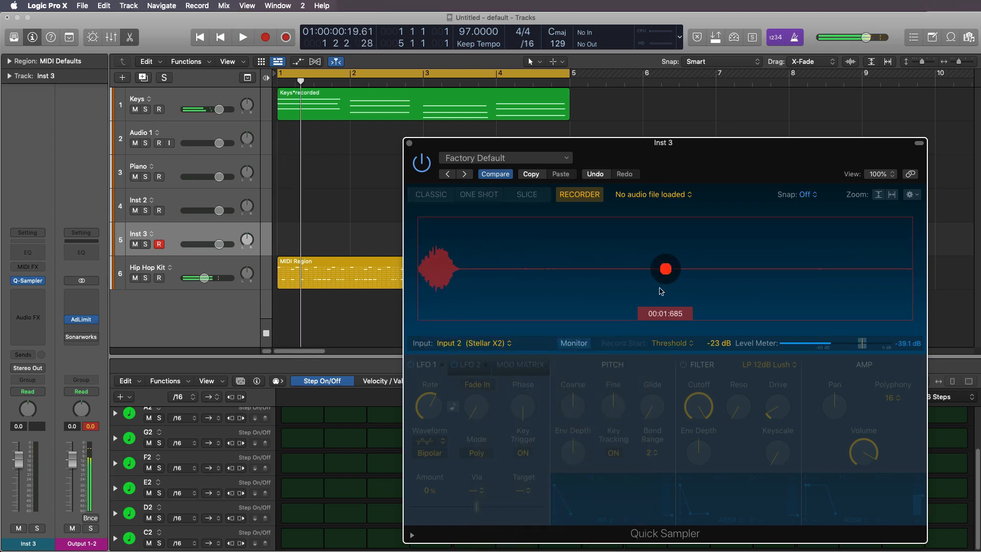
Trim the recorded sample's end to 0.15 s and lower the Inst 3 track's volume to about -4.1 dB
{"action": "left_click_drag", "start_coordinate": [917, 326], "coordinate": [463, 302]}
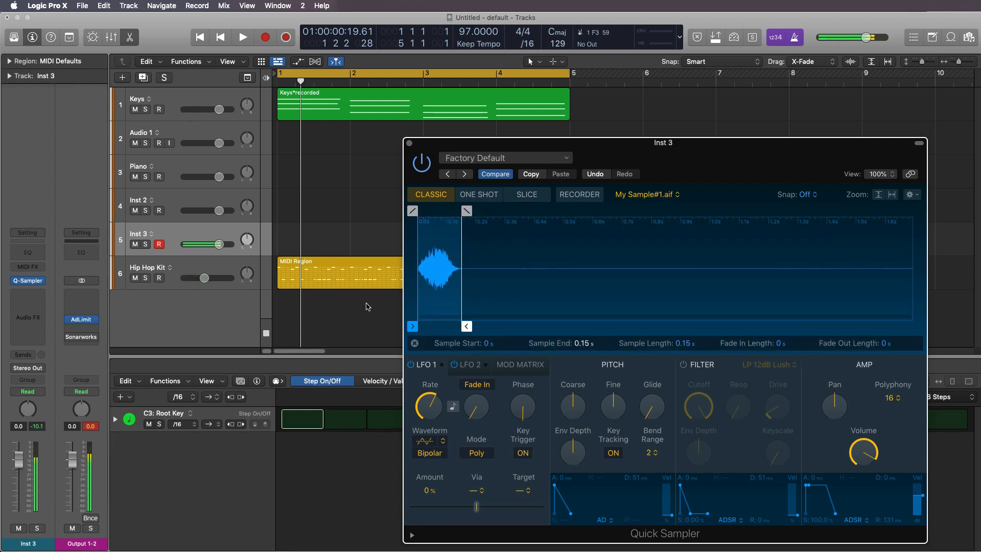
{"action": "left_click_drag", "start_coordinate": [212, 245], "coordinate": [211, 245]}
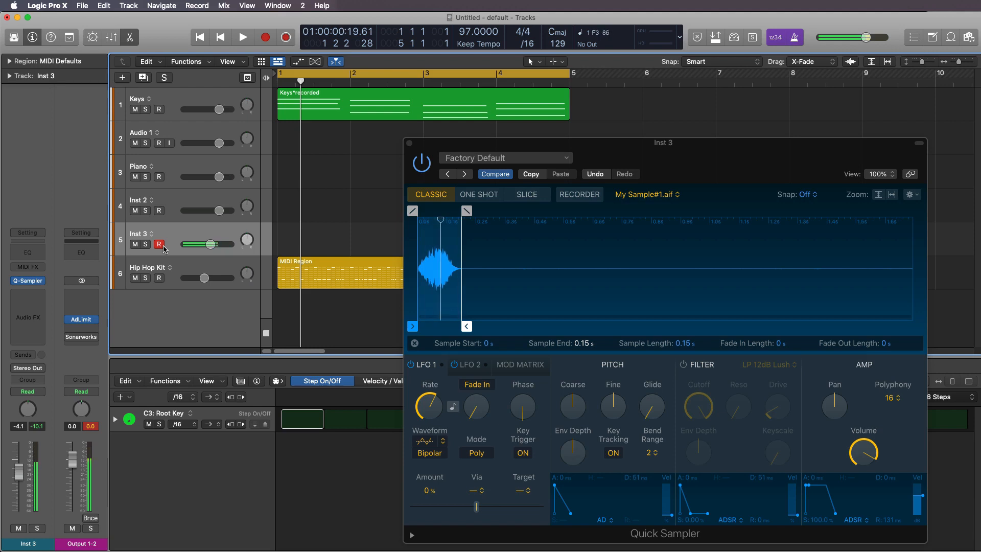
Show the Live Loops grid, create a pattern cell in the first slot of the Inst 3 track and close Quick Sampler
{"action": "left_click", "coordinate": [261, 62]}
{"action": "left_click", "coordinate": [268, 231]}
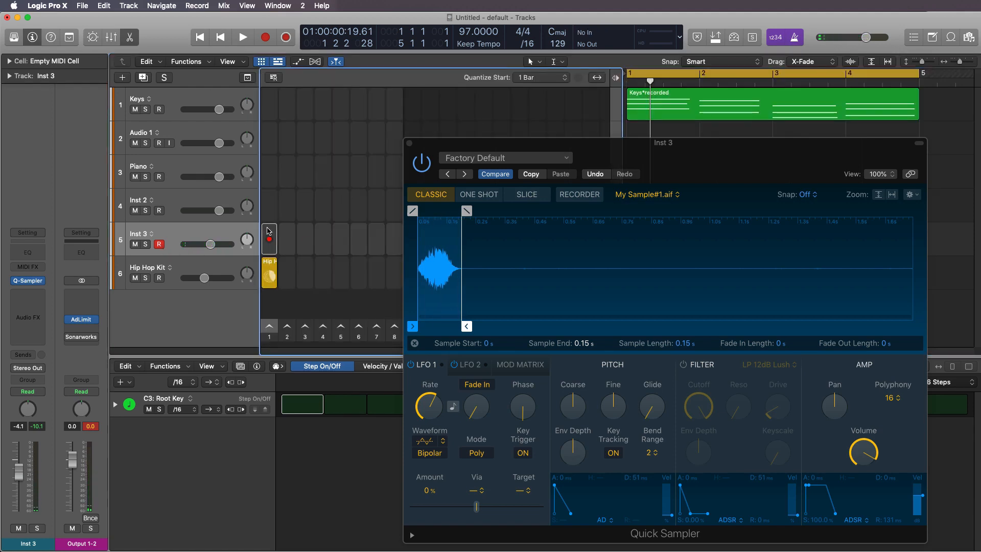
{"action": "right_click", "coordinate": [277, 229]}
{"action": "left_click", "coordinate": [300, 237]}
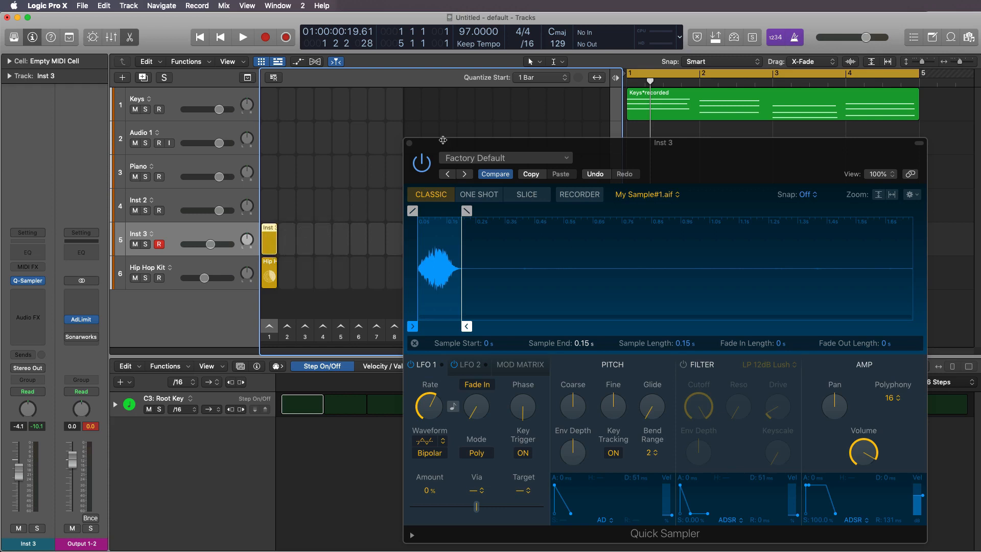
{"action": "left_click", "coordinate": [410, 144]}
Turn on step 1 of the Root Key row, copy the Inst 3 cell to bar 1 of its timeline track and play it back
{"action": "left_click", "coordinate": [303, 407]}
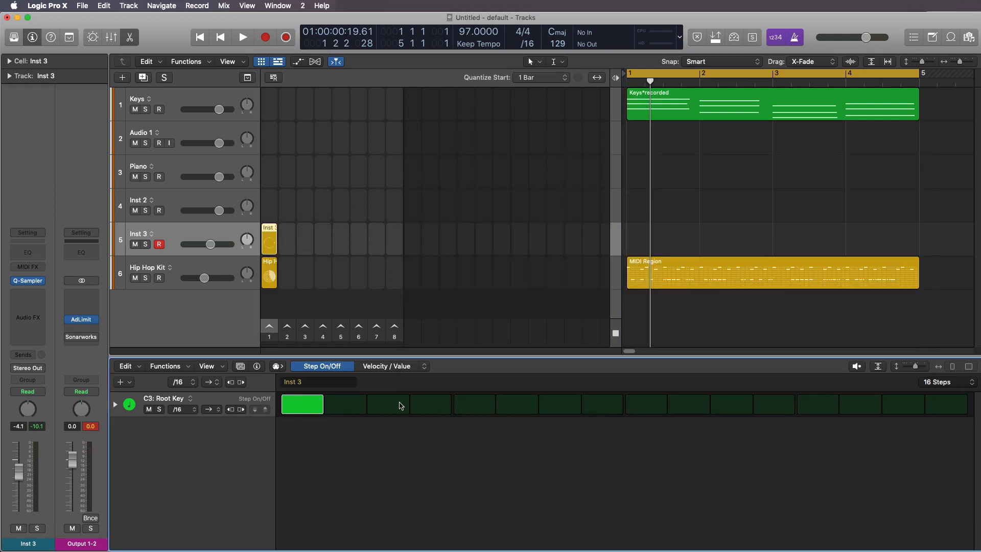
{"action": "left_click_drag", "start_coordinate": [266, 231], "coordinate": [628, 239]}
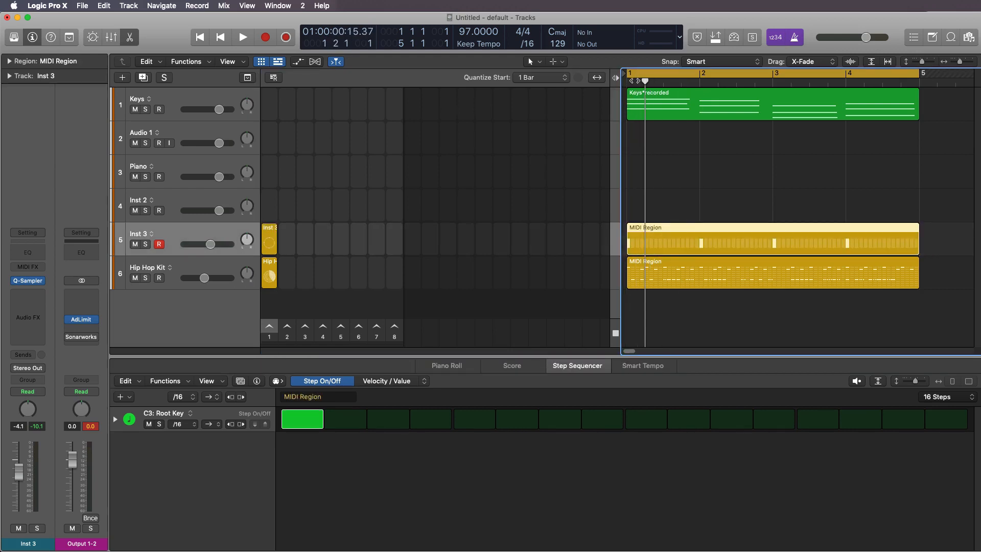
{"action": "left_click", "coordinate": [239, 37]}
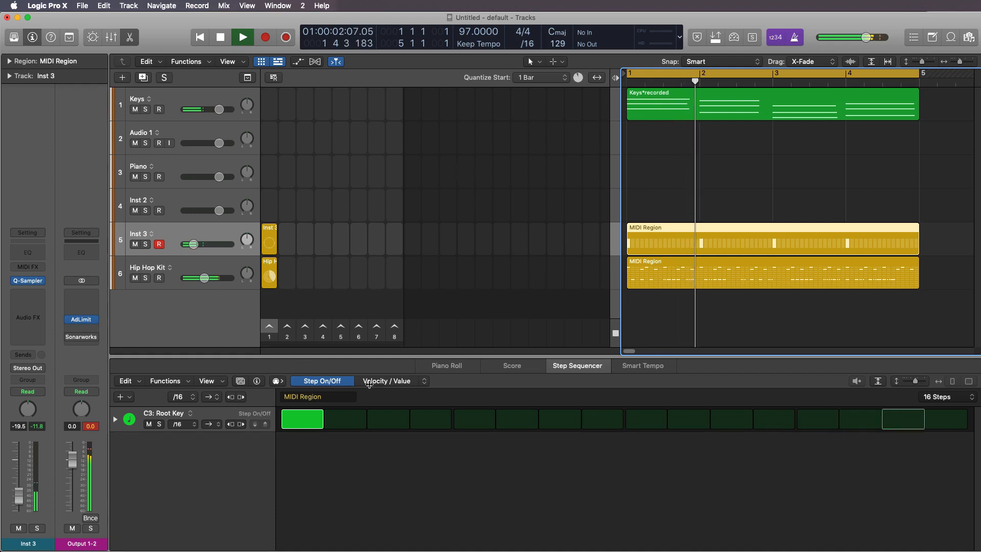
Turn on steps 5, 9 and 13 of the Root Key row and lower the Keys track's volume
{"action": "left_click", "coordinate": [474, 419]}
{"action": "left_click", "coordinate": [639, 422]}
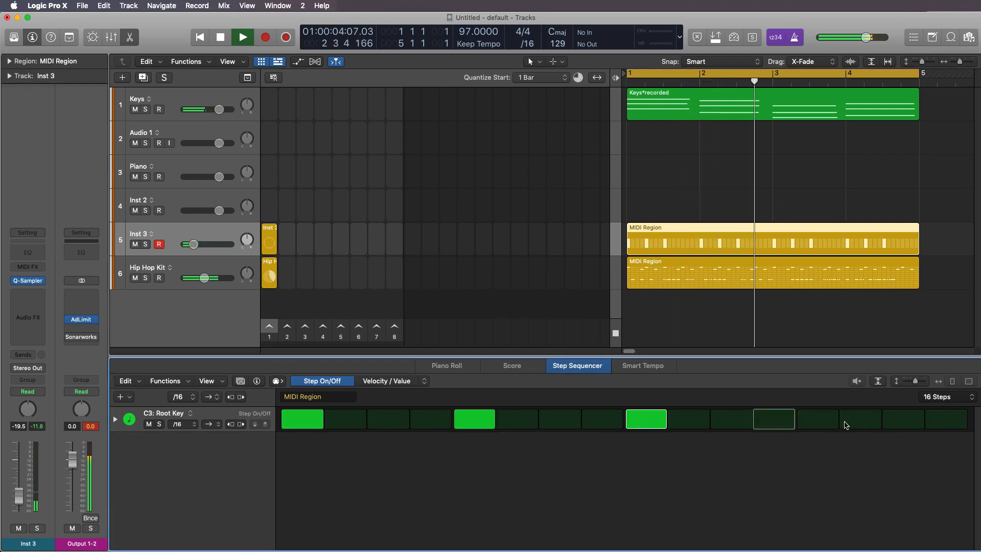
{"action": "left_click", "coordinate": [818, 420]}
{"action": "left_click_drag", "start_coordinate": [215, 113], "coordinate": [189, 110]}
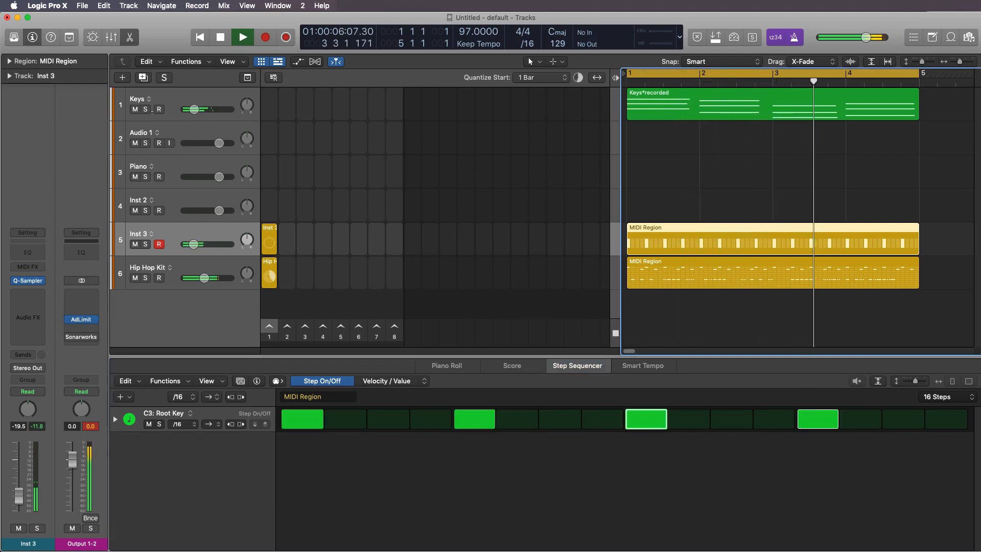
Rework the Root Key pattern by adding hits on steps 3, 7, 11, 12 and 15 and removing those on steps 1, 5 and 9
{"action": "left_click", "coordinate": [620, 429]}
{"action": "left_click", "coordinate": [559, 421]}
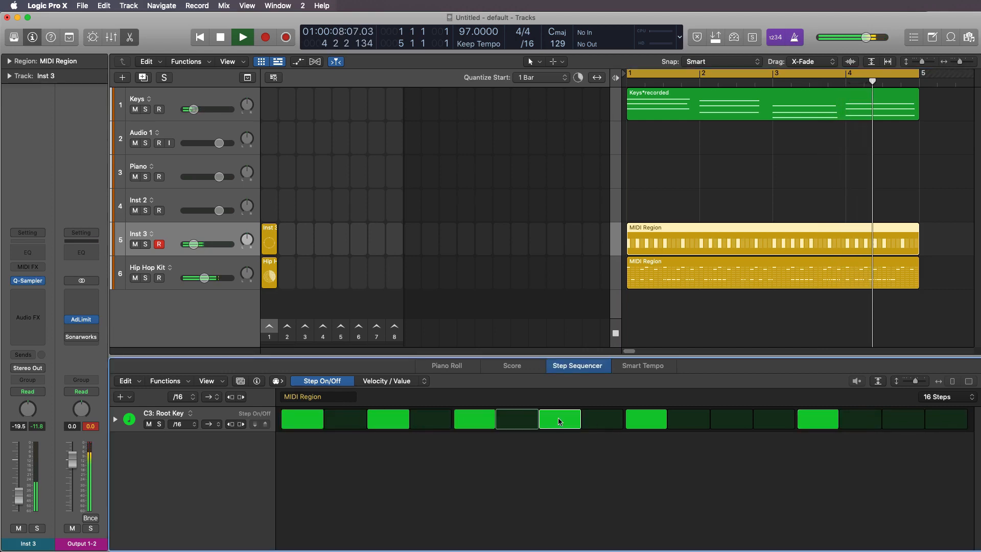
{"action": "left_click", "coordinate": [314, 423]}
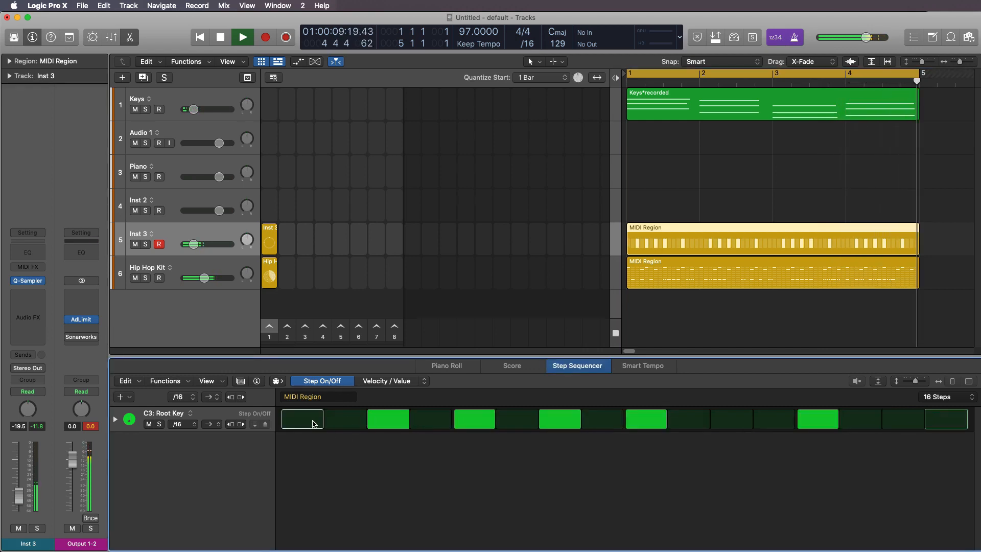
{"action": "left_click", "coordinate": [474, 421]}
{"action": "left_click", "coordinate": [644, 424]}
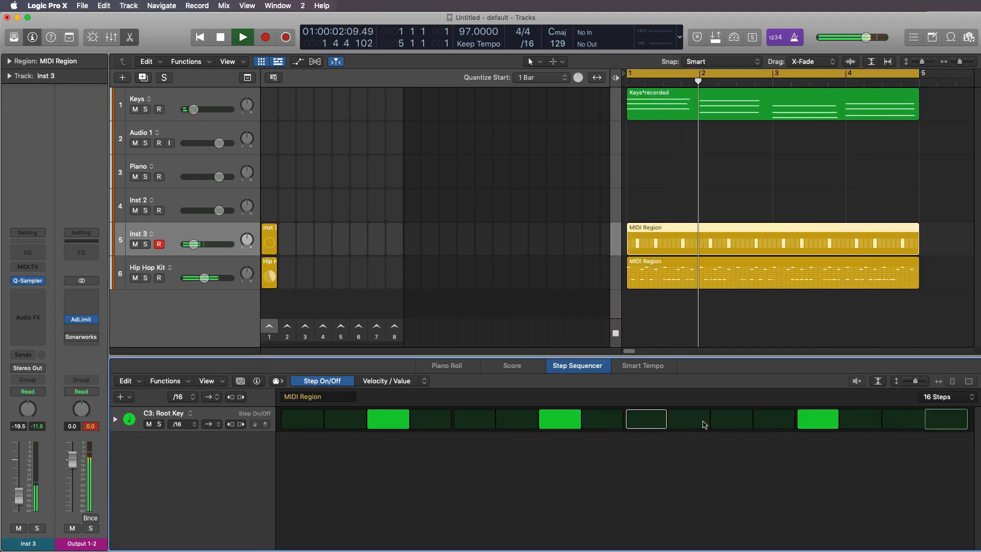
{"action": "left_click_drag", "start_coordinate": [731, 422], "coordinate": [773, 420]}
{"action": "left_click", "coordinate": [917, 425]}
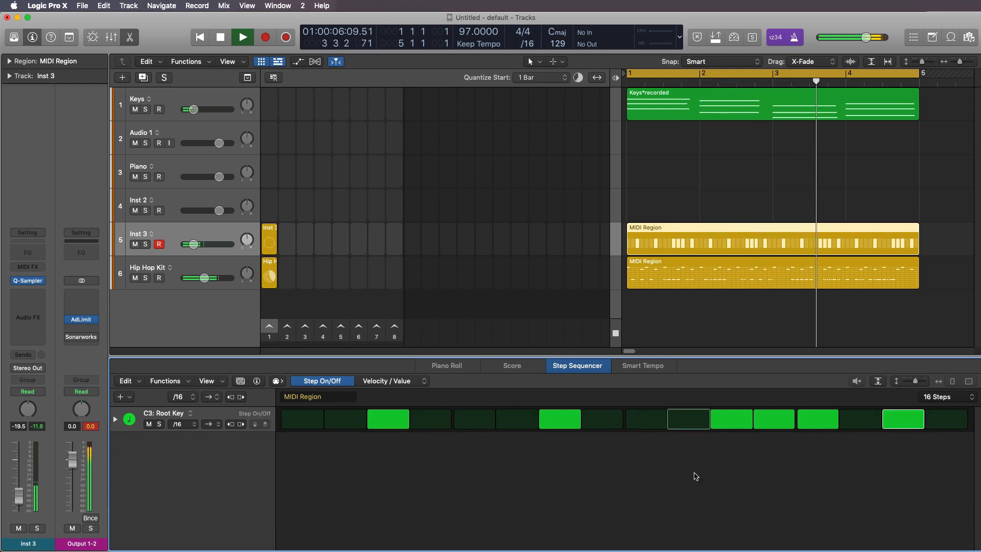
Expand the Root Key row and set the velocities of steps 3, 7, 11, 12, 13 and 15 to about 34, 37, 55, 45, 52 and 38
{"action": "left_click", "coordinate": [115, 421]}
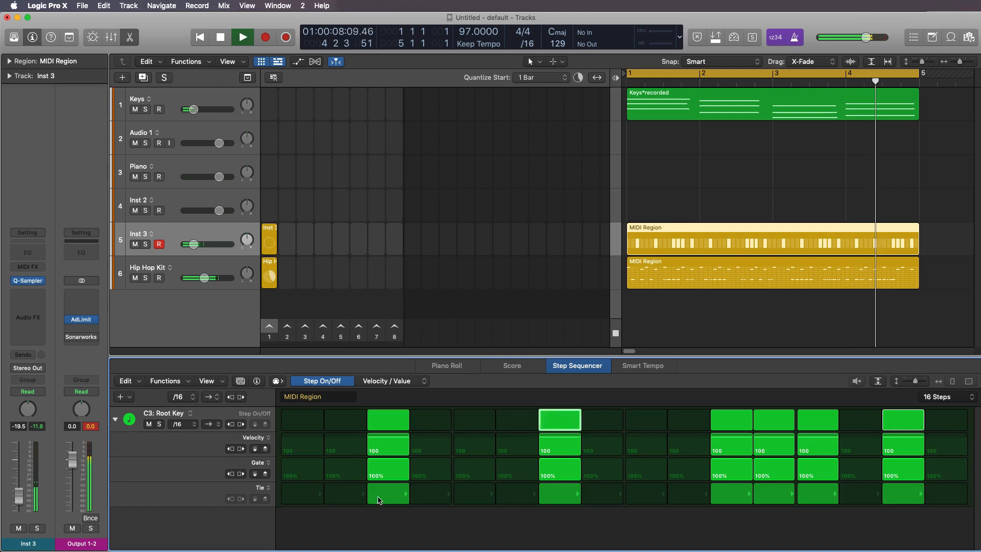
{"action": "mouse_move", "coordinate": [736, 439]}
{"action": "left_mouse_down"}
{"action": "mouse_move", "coordinate": [736, 450]}
{"action": "mouse_move", "coordinate": [773, 450]}
{"action": "mouse_move", "coordinate": [734, 444]}
{"action": "left_mouse_up"}
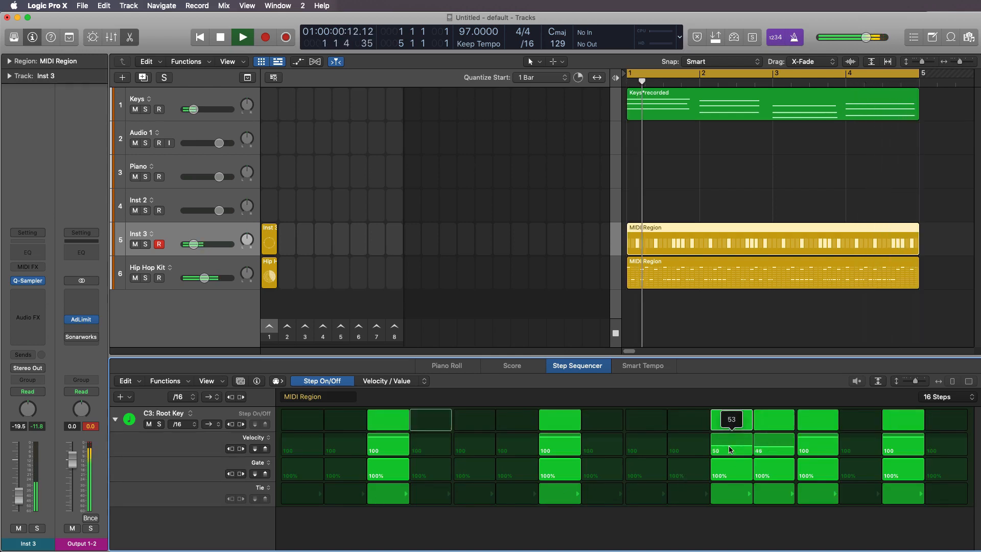
{"action": "left_click_drag", "start_coordinate": [817, 441], "coordinate": [828, 450]}
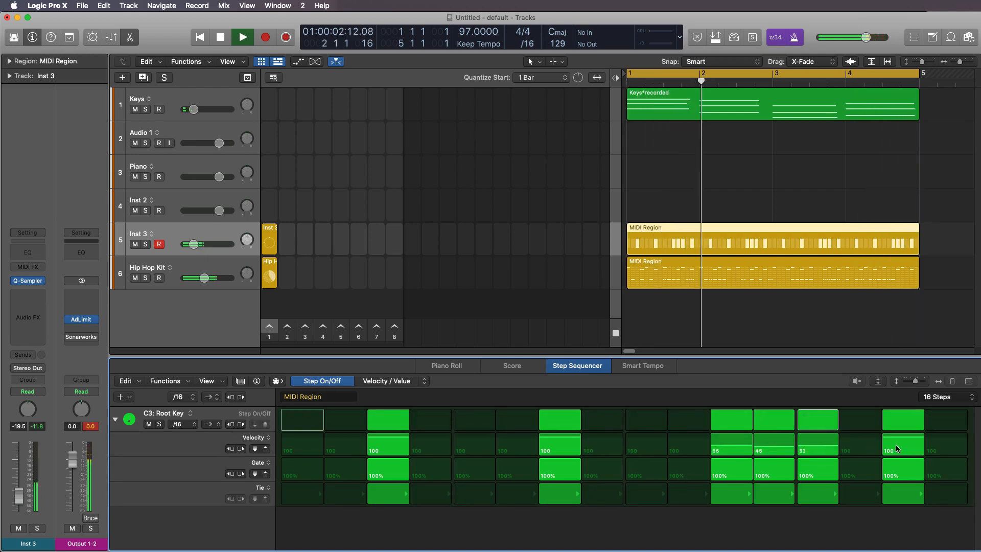
{"action": "left_click_drag", "start_coordinate": [897, 443], "coordinate": [897, 452]}
{"action": "left_click_drag", "start_coordinate": [562, 441], "coordinate": [563, 452]}
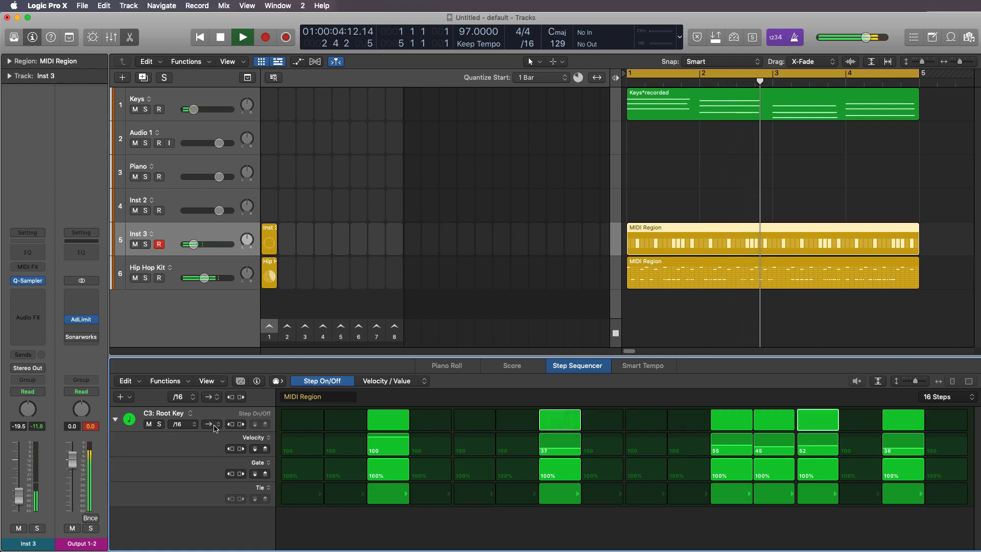
{"action": "left_click_drag", "start_coordinate": [389, 440], "coordinate": [389, 452]}
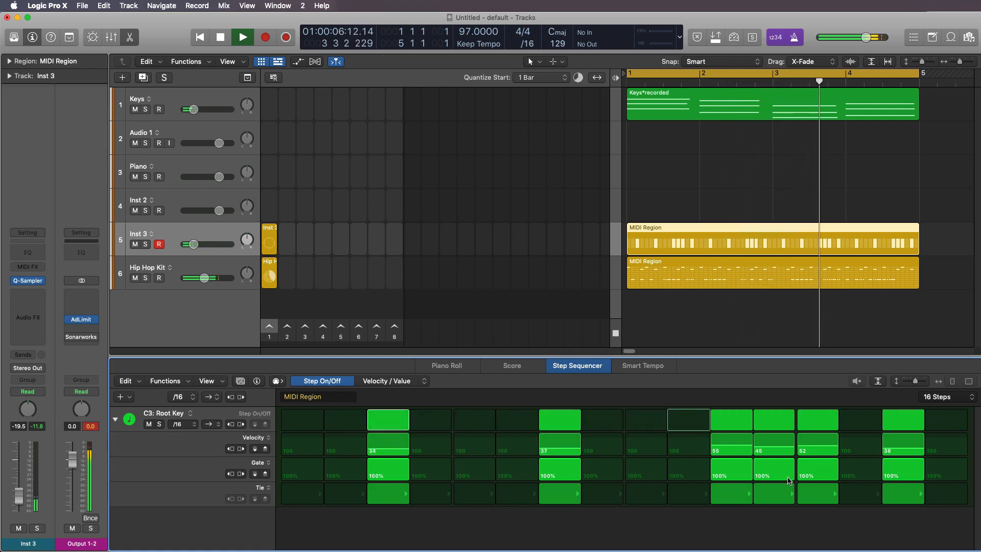
Try tying steps 11 and 12 of the Root Key row into one longer note, and remove the tie
{"action": "left_click", "coordinate": [766, 492]}
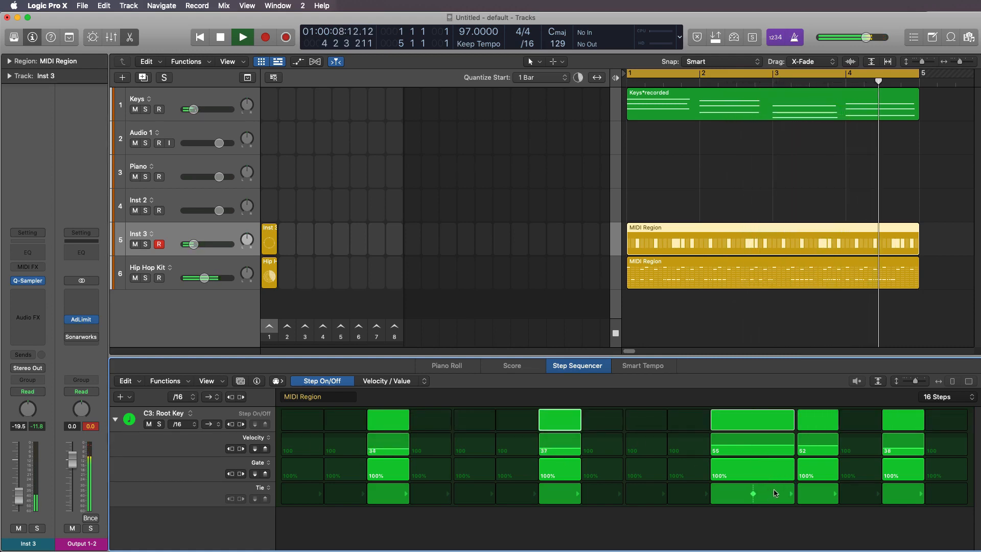
{"action": "left_click", "coordinate": [793, 494]}
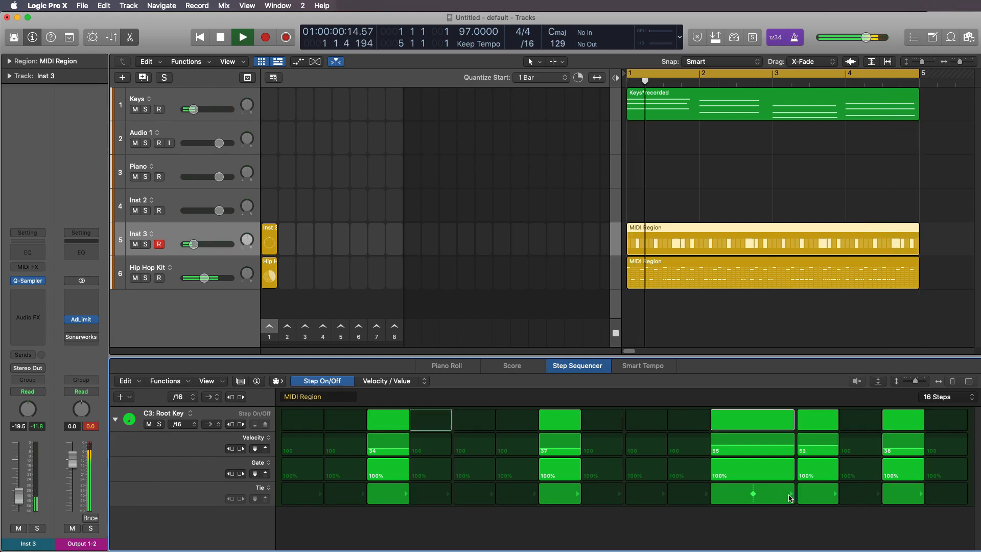
{"action": "left_click", "coordinate": [795, 495]}
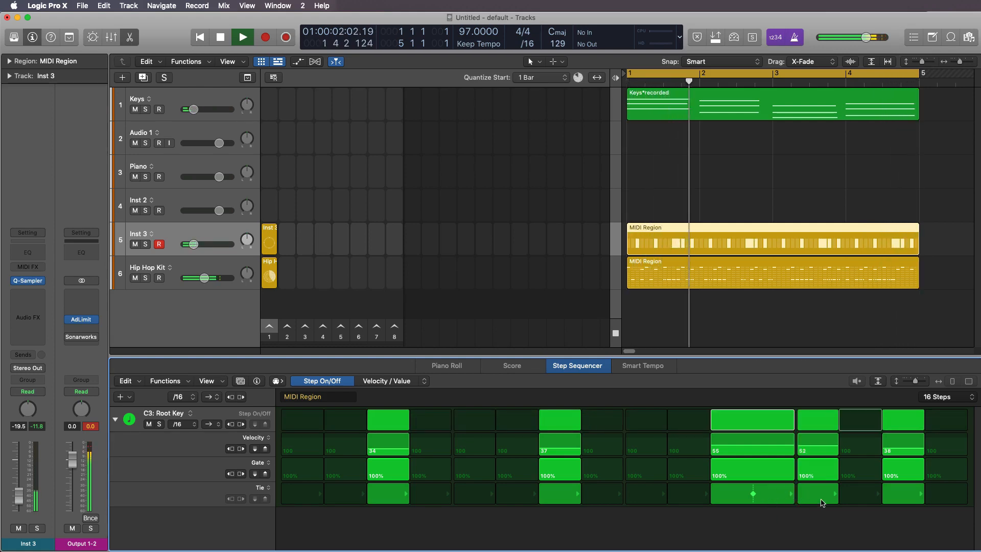
{"action": "left_click", "coordinate": [753, 494]}
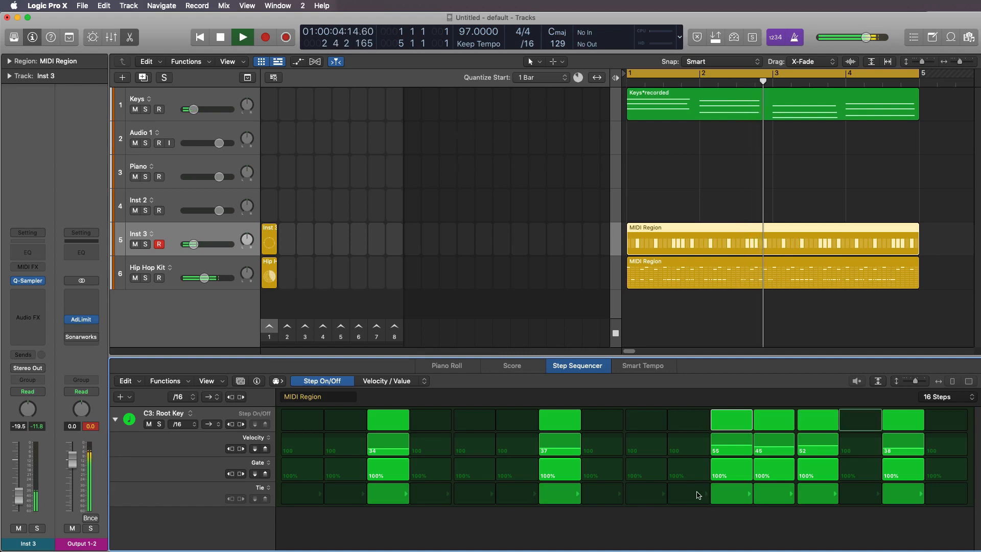
Add a Note subrow to the Root Key row and set steps 3, 7, 11, 12 and 13 to E3, A#2, D3, F3 and E3
{"action": "left_click", "coordinate": [116, 502]}
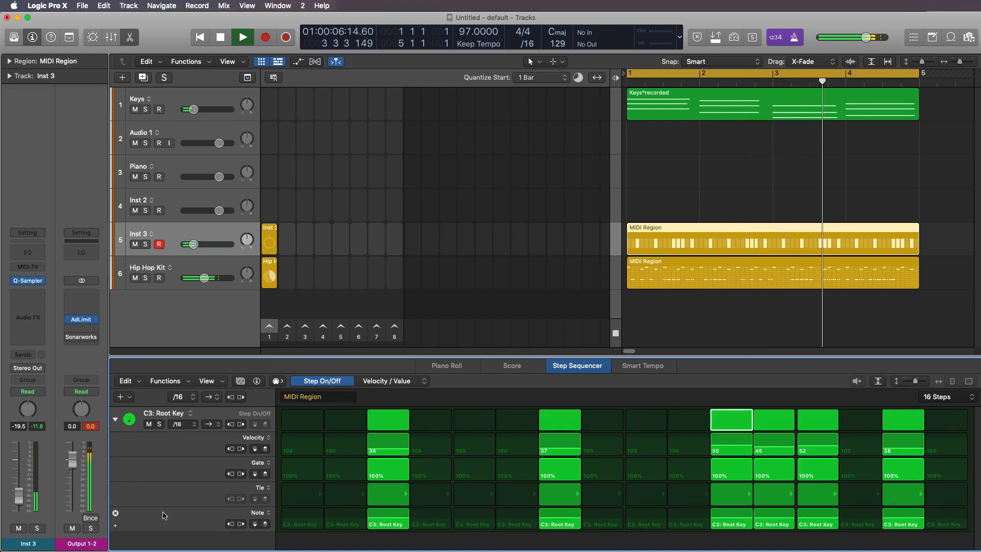
{"action": "left_click_drag", "start_coordinate": [394, 524], "coordinate": [395, 519]}
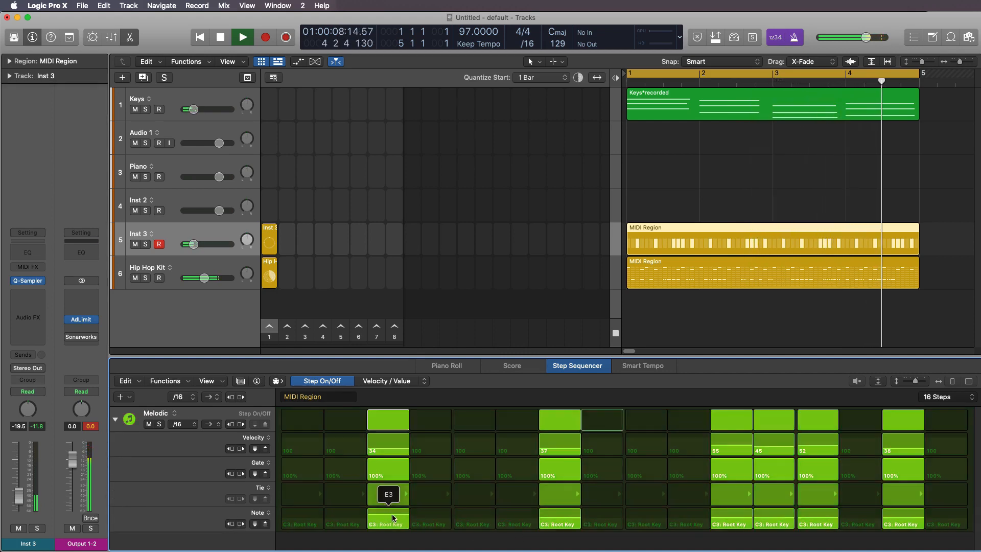
{"action": "left_click_drag", "start_coordinate": [569, 522], "coordinate": [570, 524]}
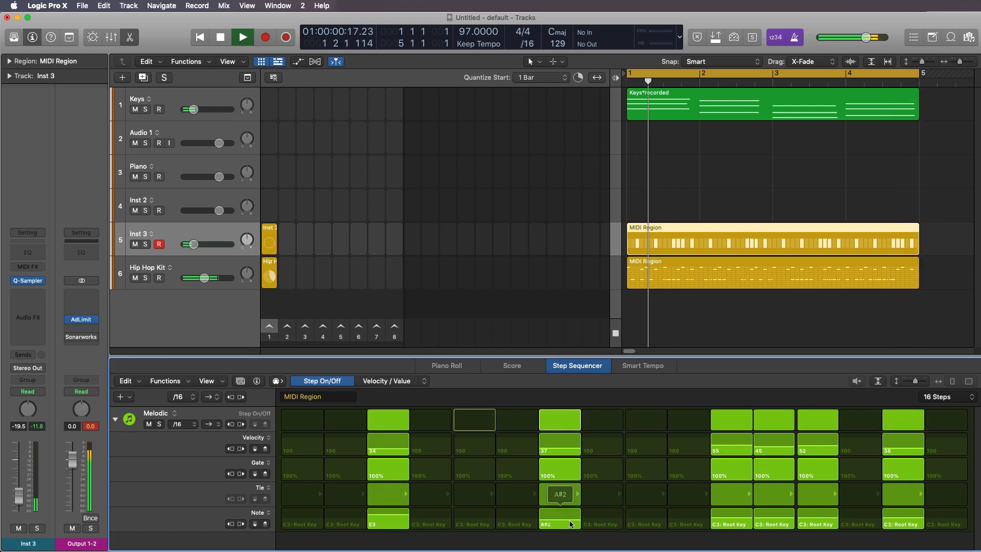
{"action": "left_click_drag", "start_coordinate": [740, 523], "coordinate": [780, 513]}
{"action": "left_click_drag", "start_coordinate": [828, 522], "coordinate": [828, 513]}
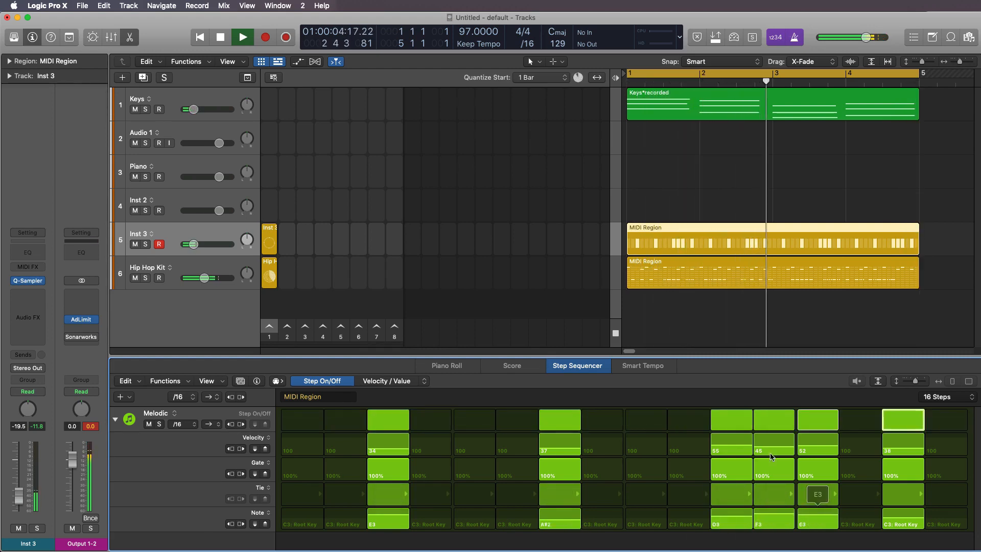
Briefly solo the Hip Hop Kit, solo Inst 3 instead, raise its volume to about 0.4 dB and stop playback
{"action": "left_click", "coordinate": [146, 278]}
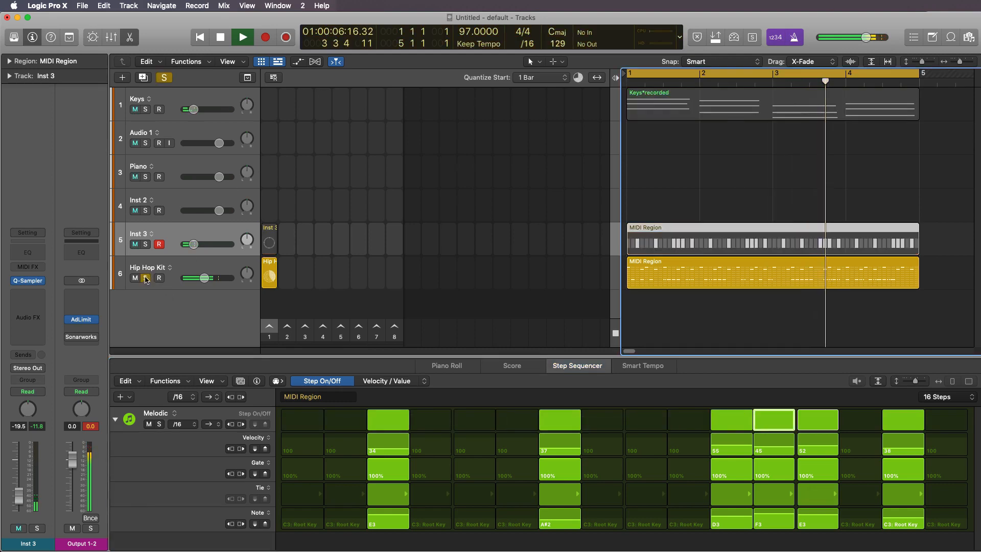
{"action": "left_click", "coordinate": [146, 278]}
{"action": "left_click", "coordinate": [146, 244]}
{"action": "left_click_drag", "start_coordinate": [194, 244], "coordinate": [219, 245]}
{"action": "key", "text": "space"}
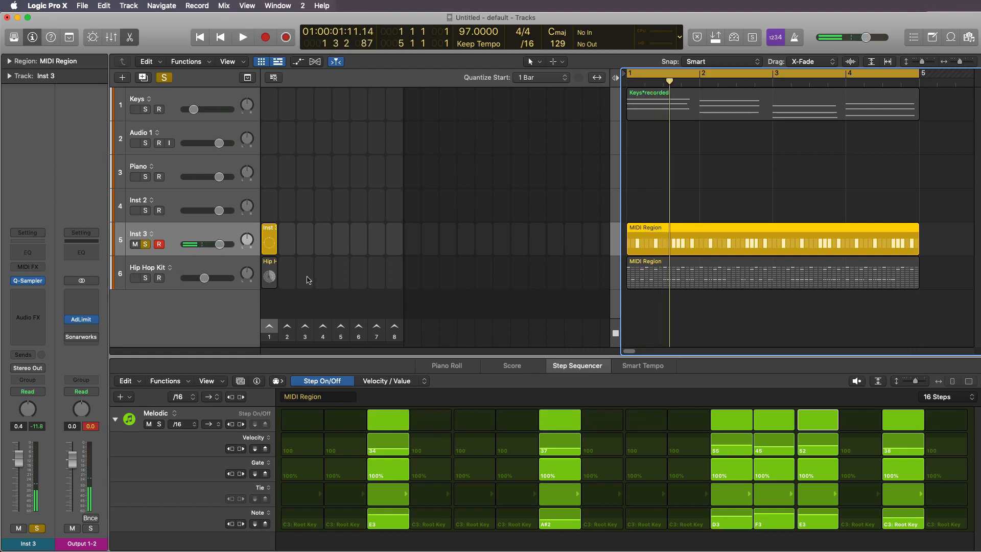
Shorten the gates of steps 11 and 12 to about 50% and 57%, and unsolo Inst 3
{"action": "left_click", "coordinate": [114, 478]}
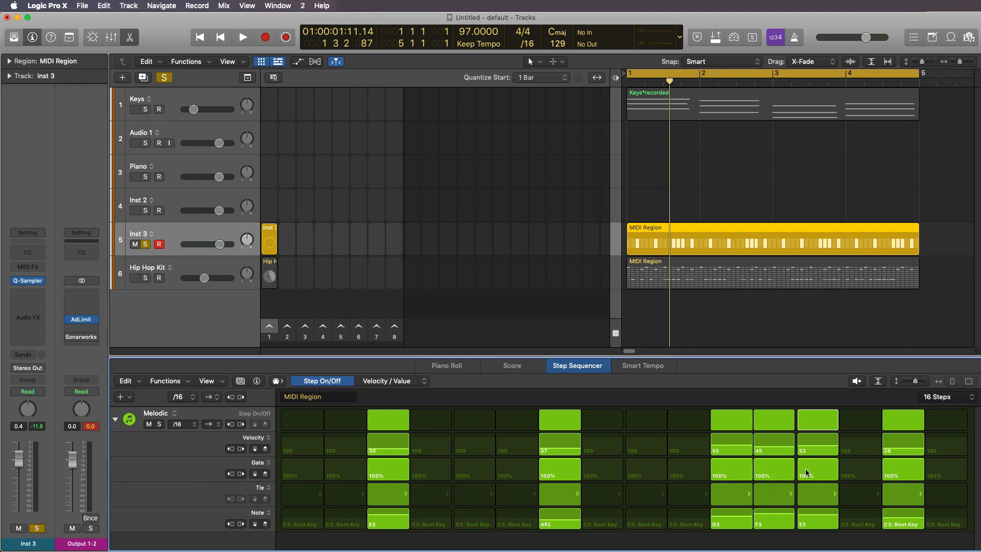
{"action": "left_click_drag", "start_coordinate": [732, 463], "coordinate": [770, 472]}
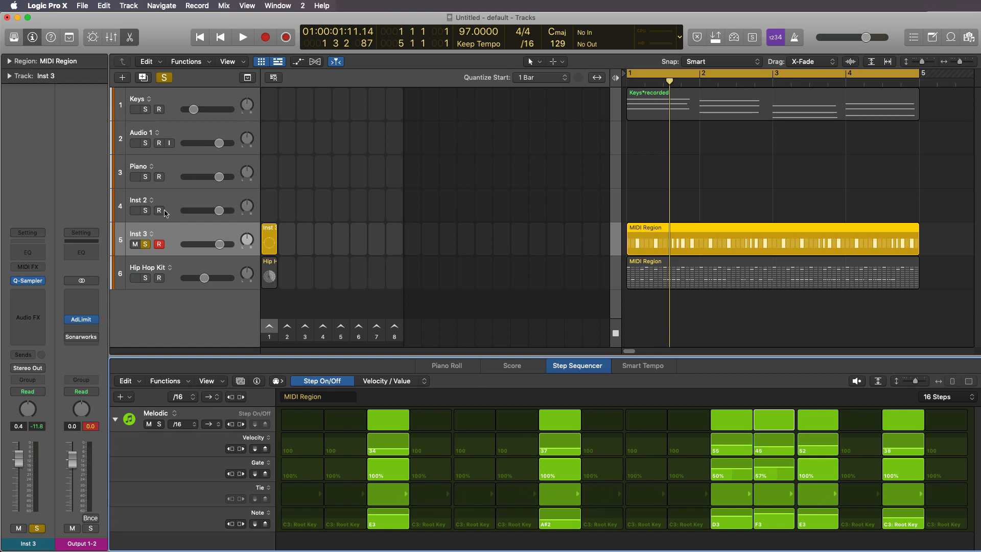
{"action": "left_click", "coordinate": [145, 245]}
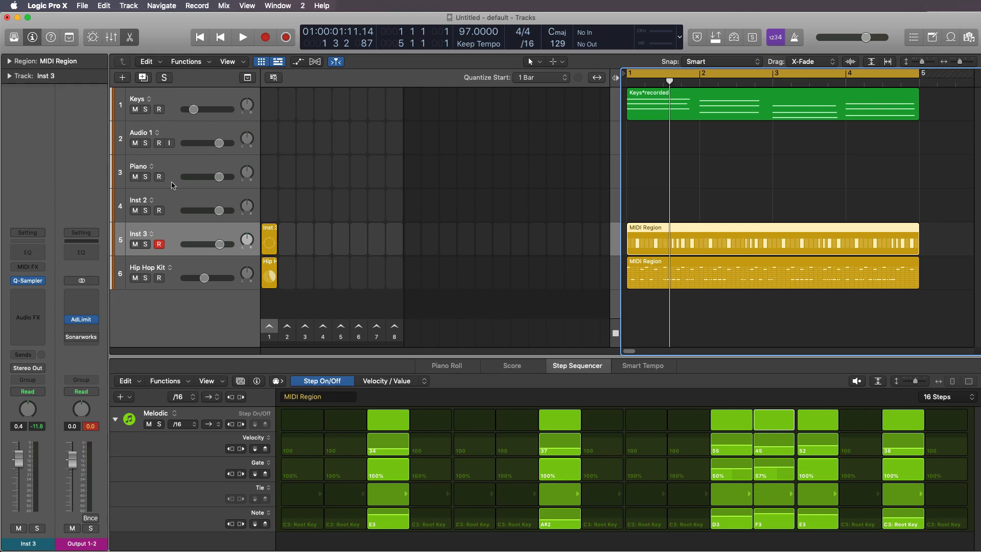
Create one software instrument track with an empty channel strip and load Quick Sampler as its instrument
{"action": "left_click", "coordinate": [122, 78]}
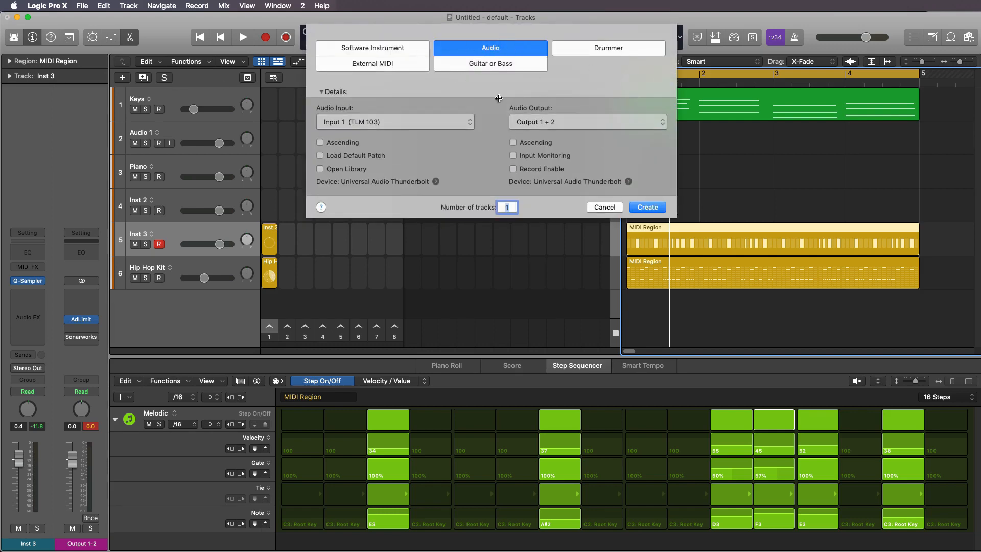
{"action": "left_click", "coordinate": [358, 50]}
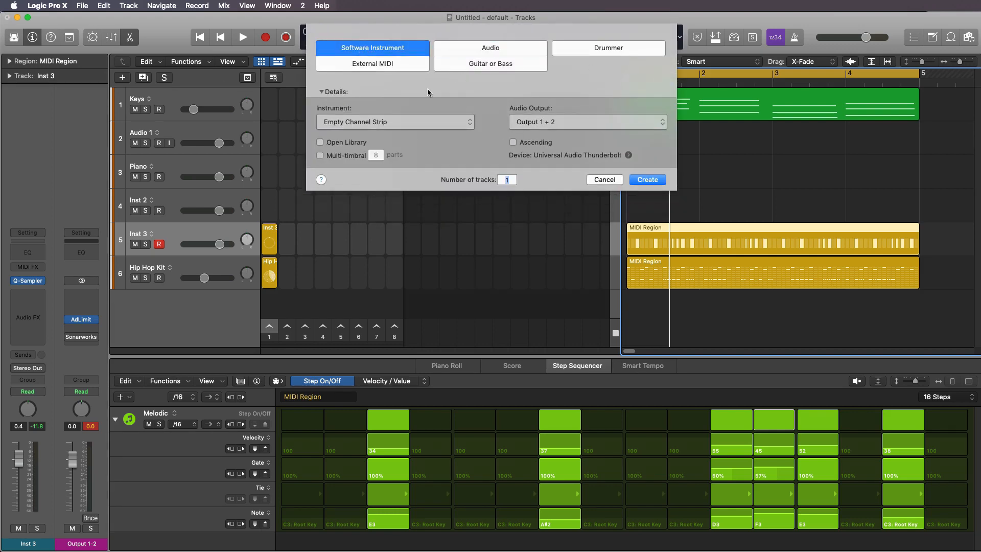
{"action": "left_click", "coordinate": [646, 179]}
{"action": "left_click", "coordinate": [41, 281]}
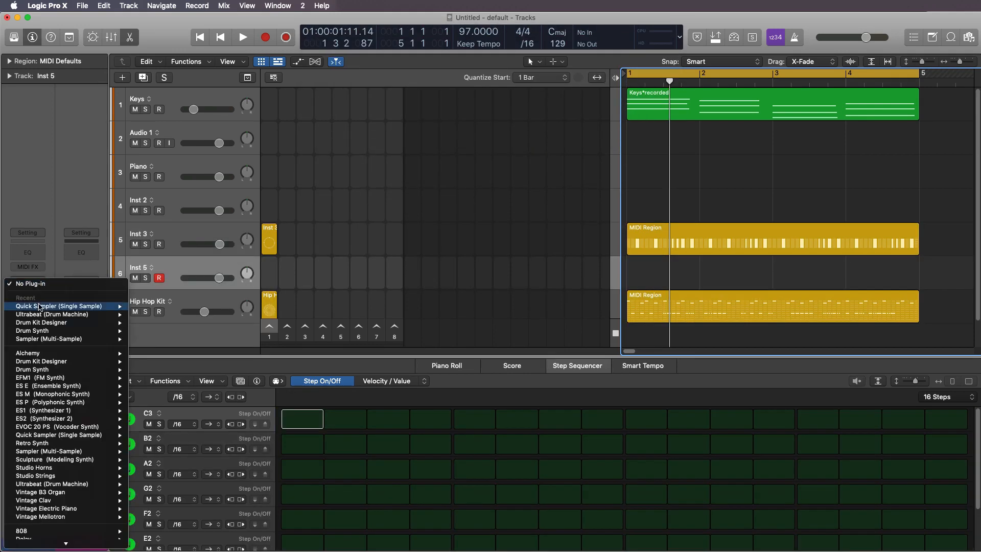
{"action": "left_click", "coordinate": [148, 315]}
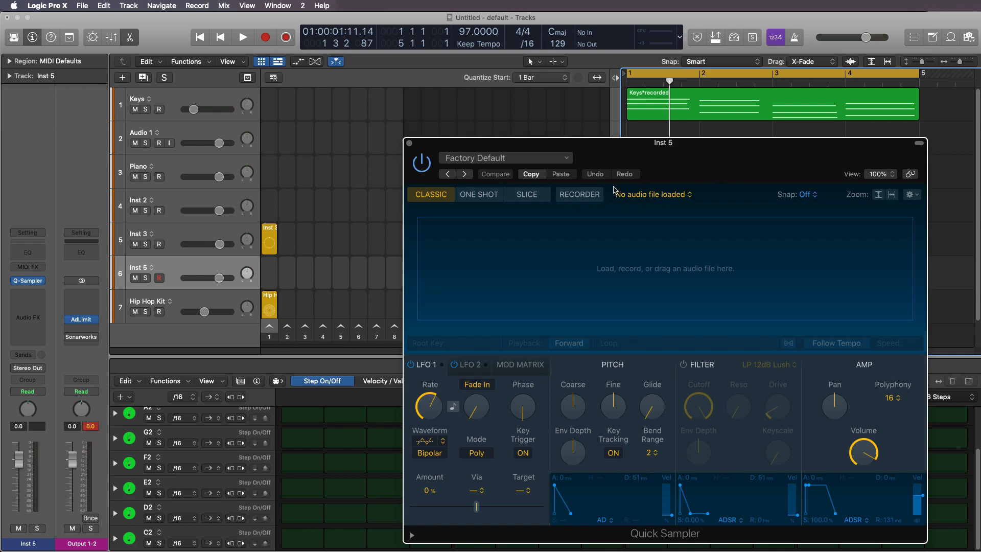
Record a vocal sample in Quick Sampler's Recorder mode from Input 2 (Stellar X2), and close the plug-in window
{"action": "left_click", "coordinate": [589, 197]}
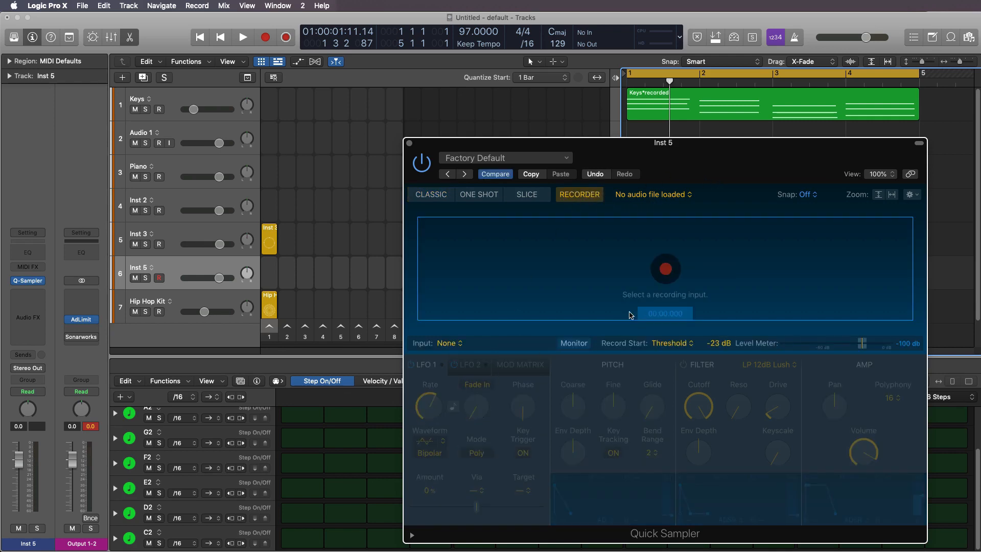
{"action": "left_click", "coordinate": [460, 346]}
{"action": "mouse_move", "coordinate": [447, 363]}
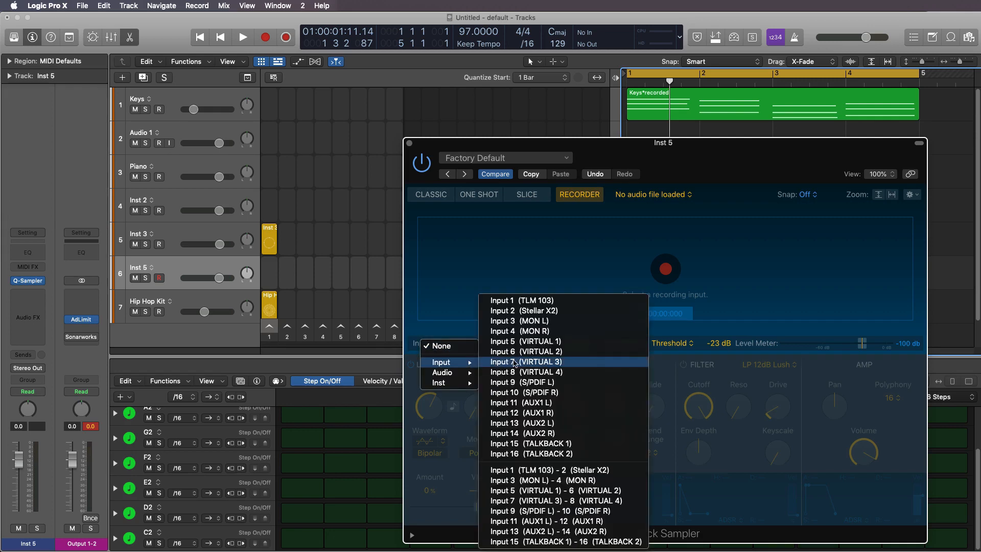
{"action": "left_click", "coordinate": [539, 311]}
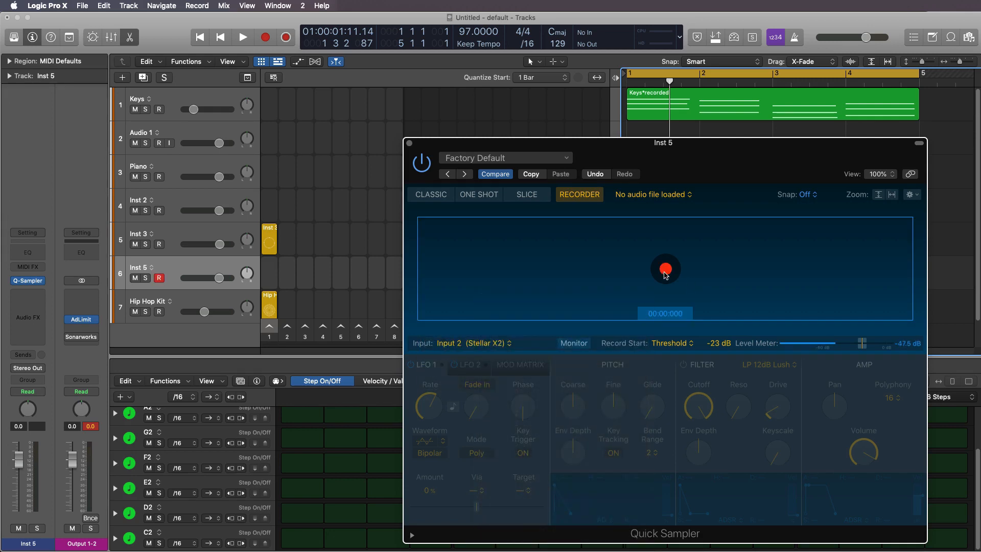
{"action": "left_click", "coordinate": [665, 269]}
{"action": "left_click", "coordinate": [666, 270]}
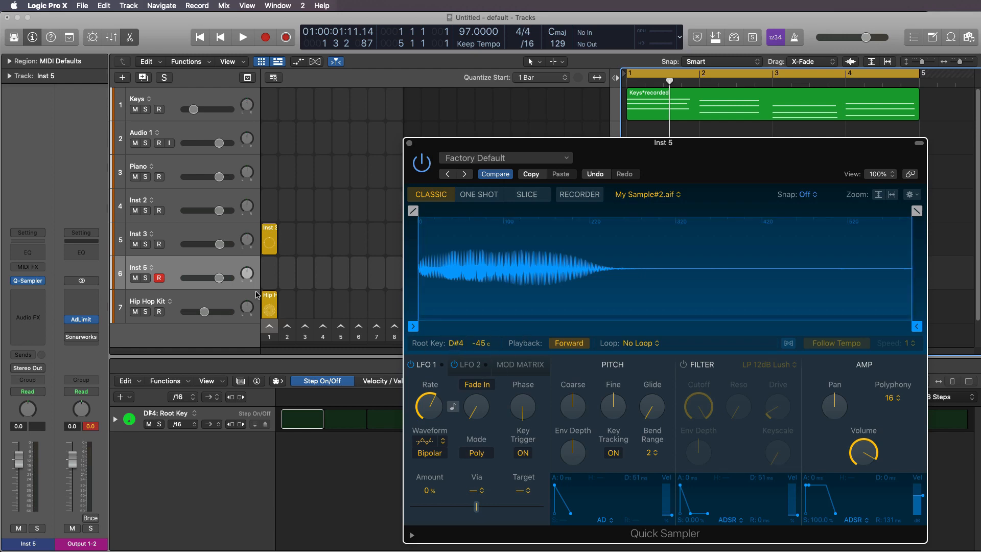
{"action": "left_click", "coordinate": [27, 280]}
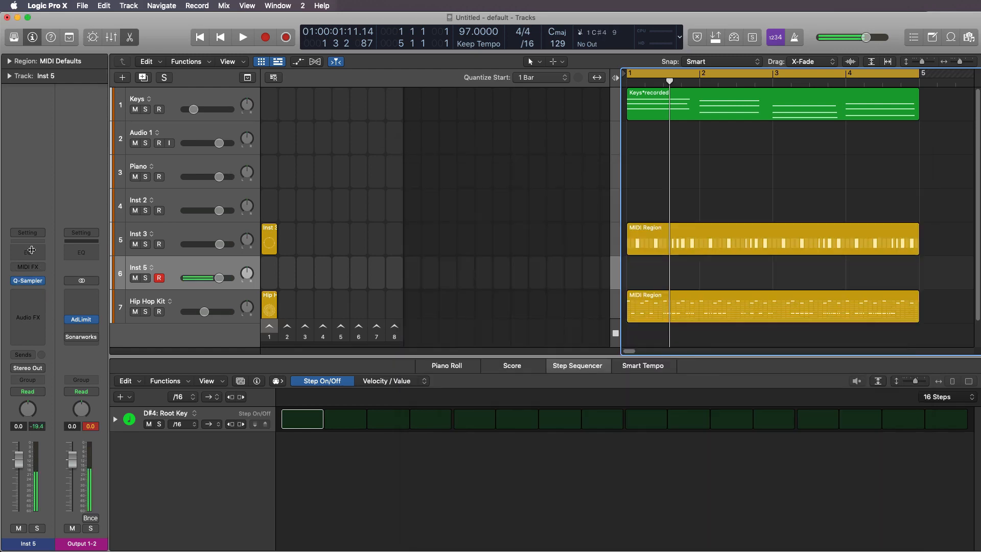
Add a Channel EQ to Inst 5 with a low cut at about 288 Hz
{"action": "left_click", "coordinate": [31, 250]}
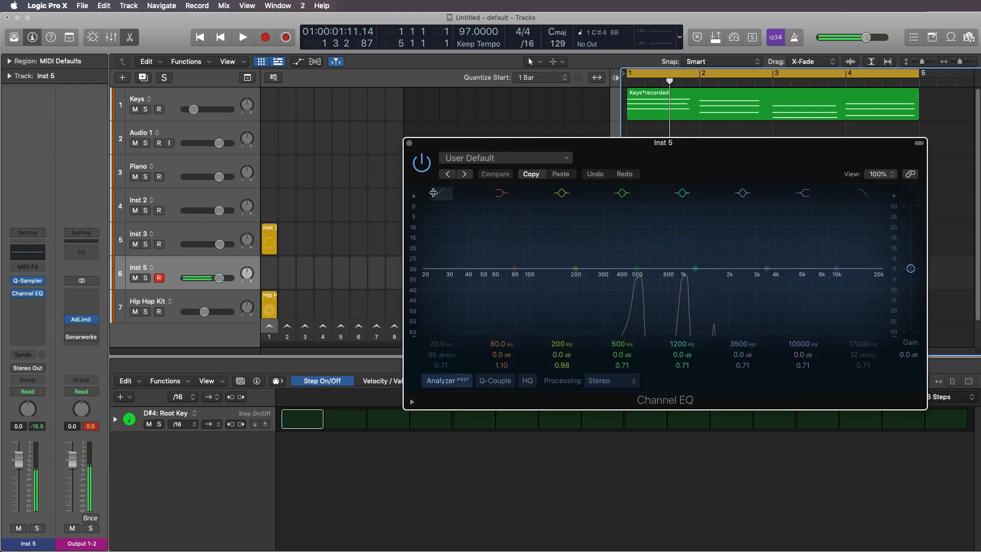
{"action": "left_click", "coordinate": [436, 194]}
{"action": "left_click_drag", "start_coordinate": [437, 241], "coordinate": [630, 302]}
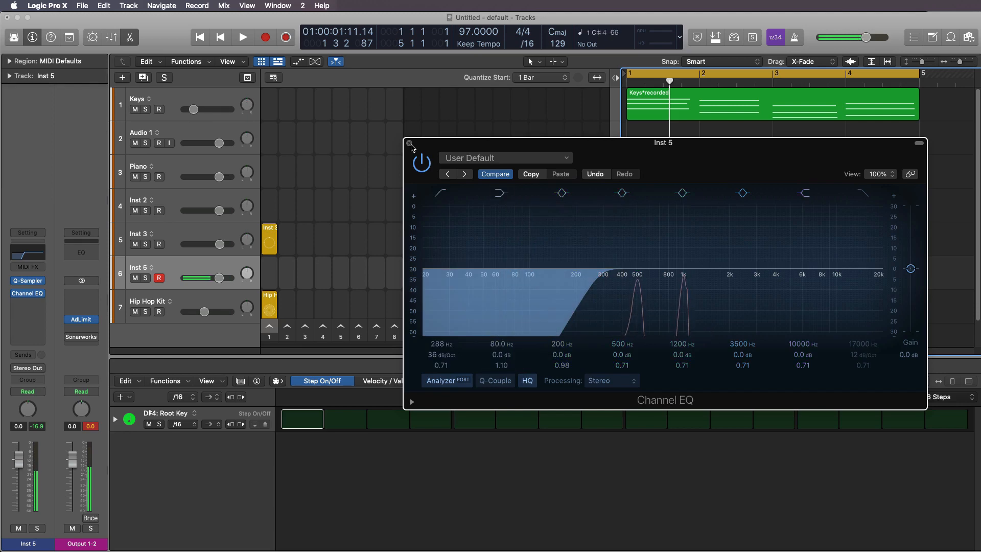
{"action": "left_click", "coordinate": [411, 145]}
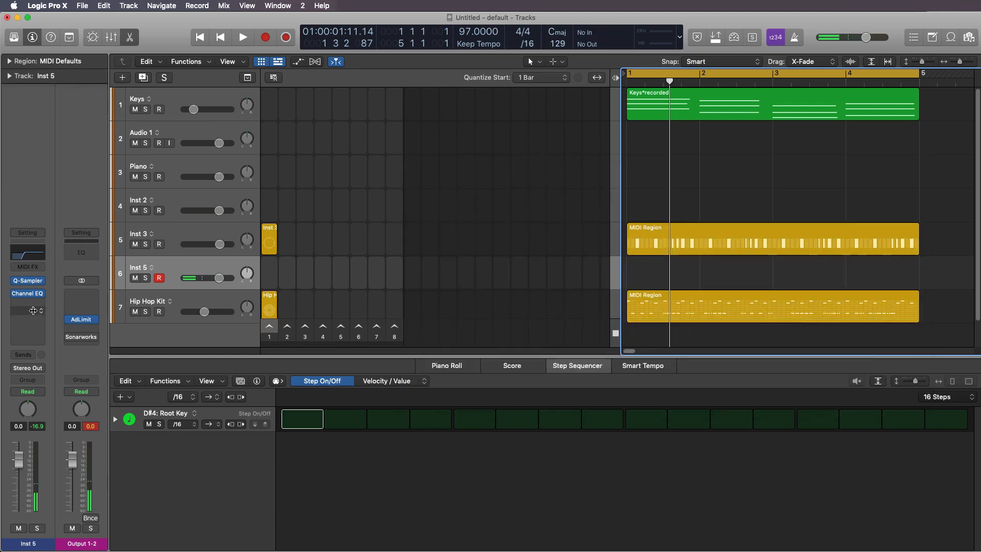
Insert ChromaVerb after the Channel EQ on Inst 5 and set its wet level to about 21%
{"action": "left_click", "coordinate": [33, 311]}
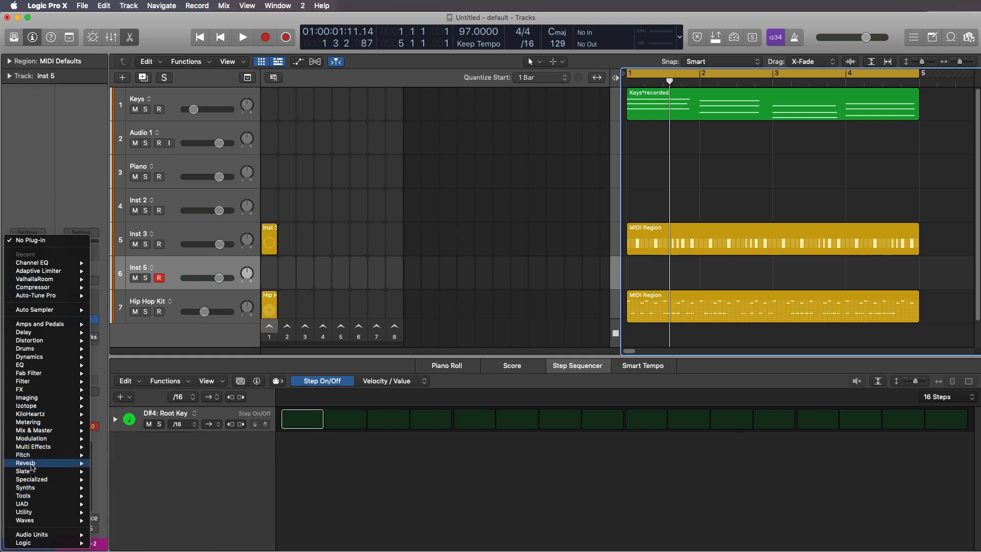
{"action": "mouse_move", "coordinate": [31, 464]}
{"action": "mouse_move", "coordinate": [121, 464]}
{"action": "left_click", "coordinate": [215, 464]}
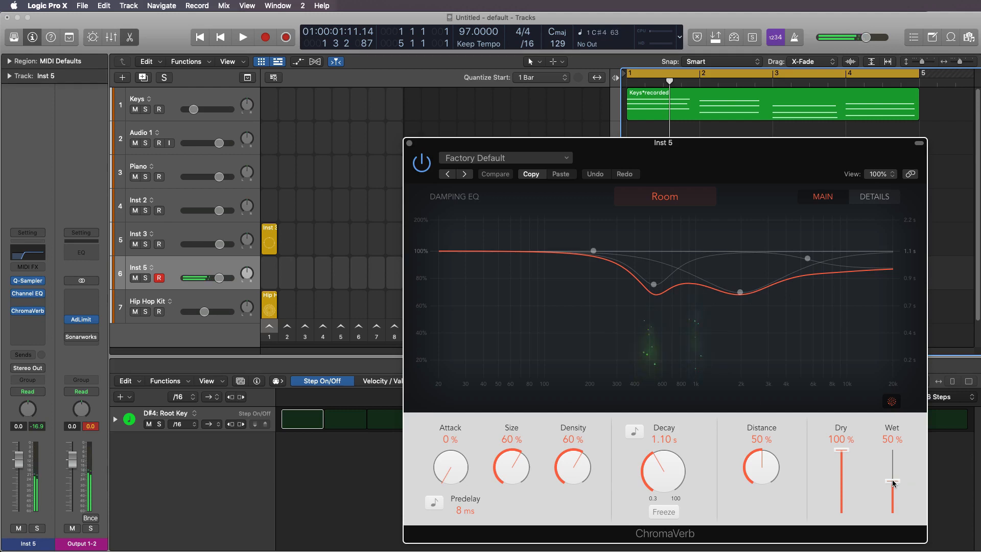
{"action": "left_click_drag", "start_coordinate": [893, 483], "coordinate": [893, 499]}
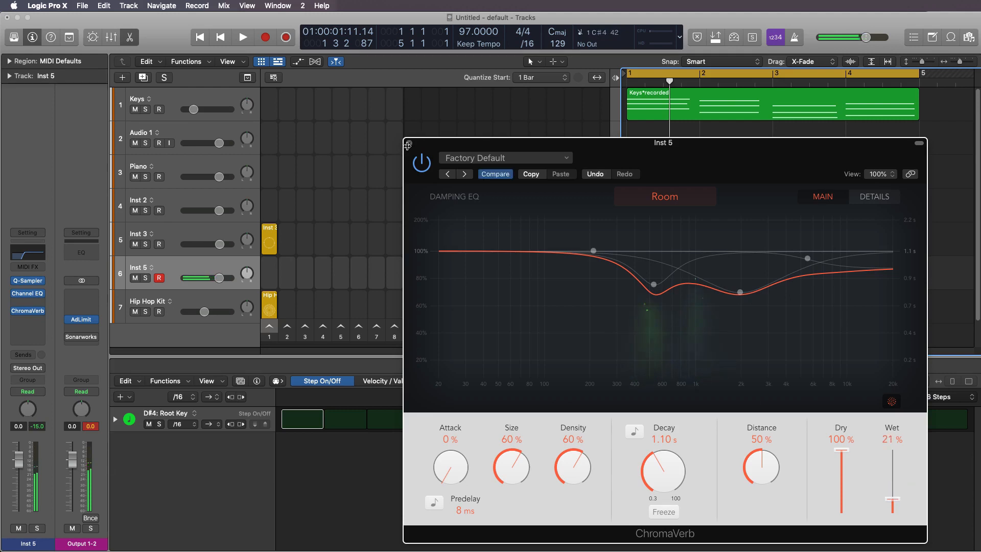
{"action": "left_click", "coordinate": [408, 144]}
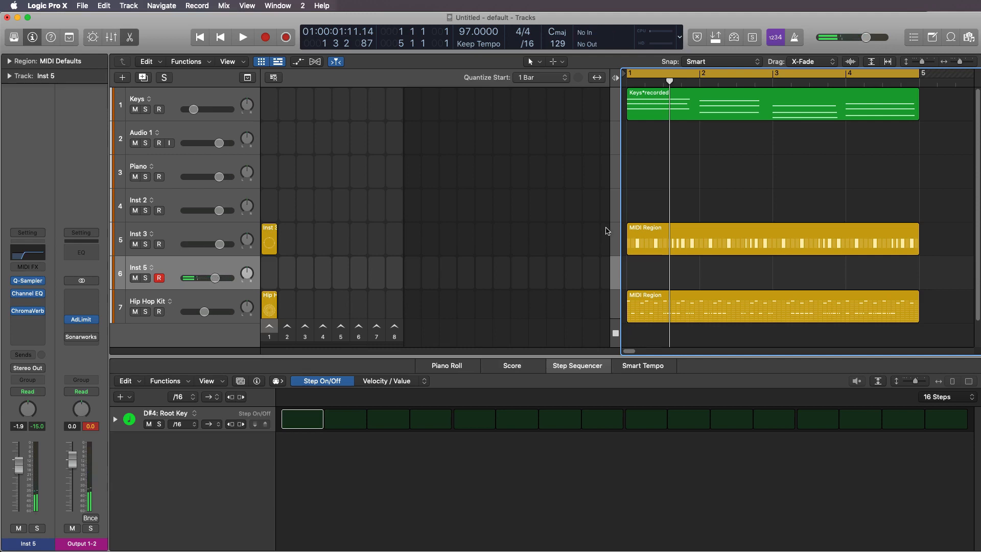
Record a two-bar part on Inst 5, play it back briefly and quantize its notes to 1/16
{"action": "key", "text": "r"}
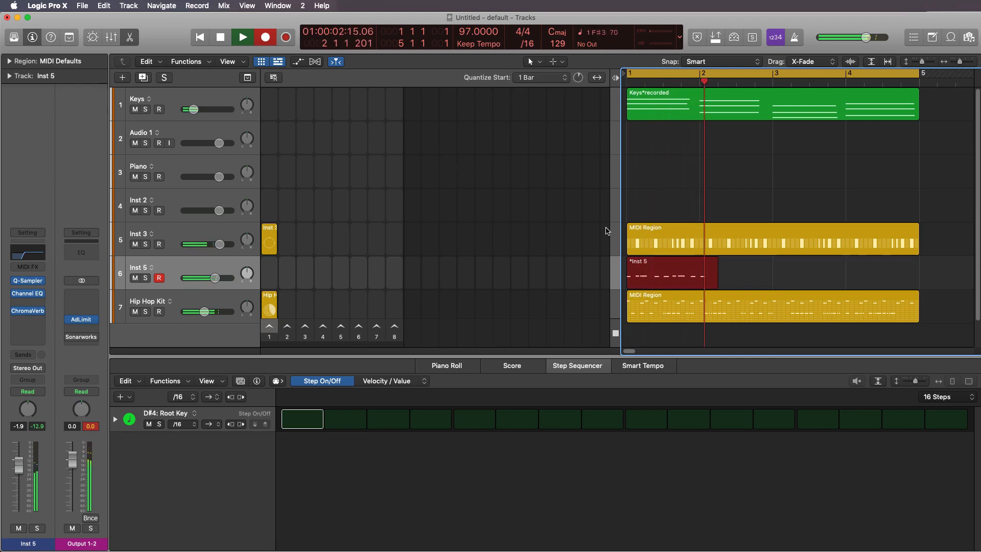
{"action": "key", "text": "space"}
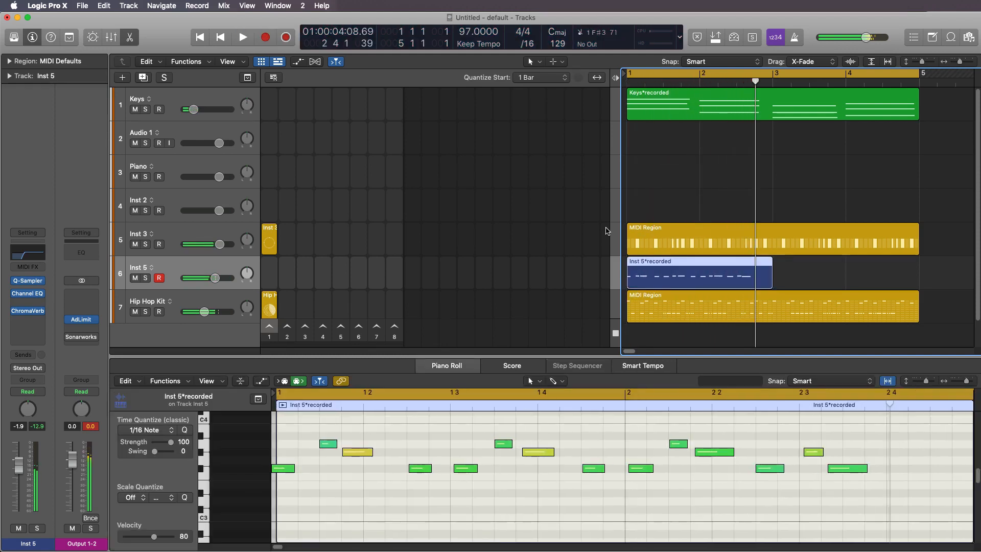
{"action": "key", "text": "space"}
{"action": "key", "text": "space"}
{"action": "left_click", "coordinate": [679, 513]}
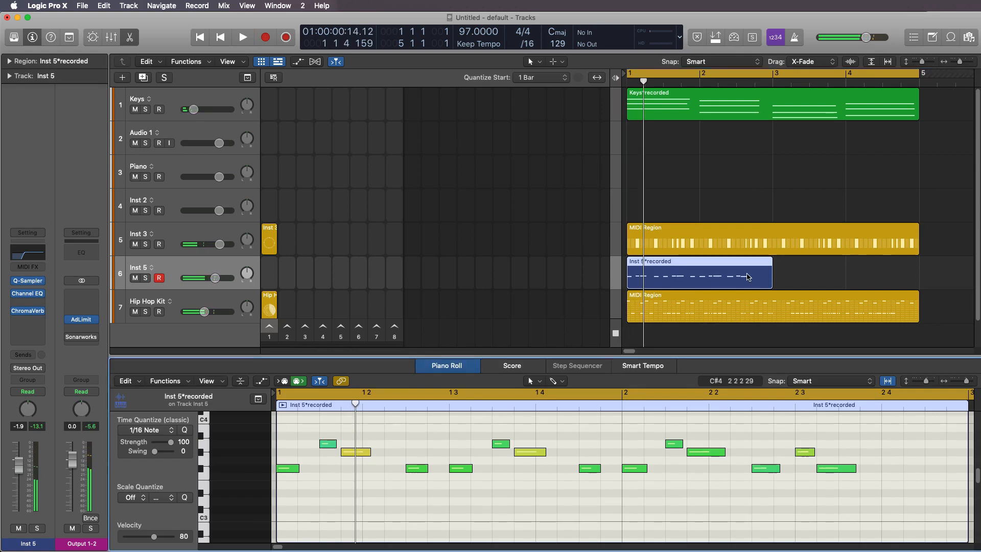
Loop the recorded Inst 5 region to bar 5 and hide the Live Loops grid
{"action": "left_click", "coordinate": [747, 277]}
{"action": "left_click_drag", "start_coordinate": [772, 276], "coordinate": [917, 287]}
{"action": "left_click", "coordinate": [271, 62]}
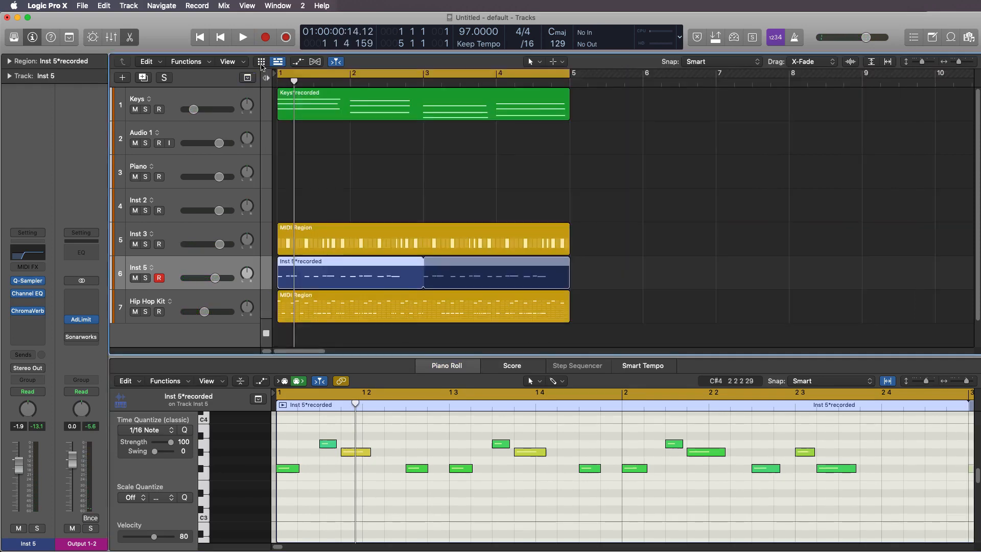